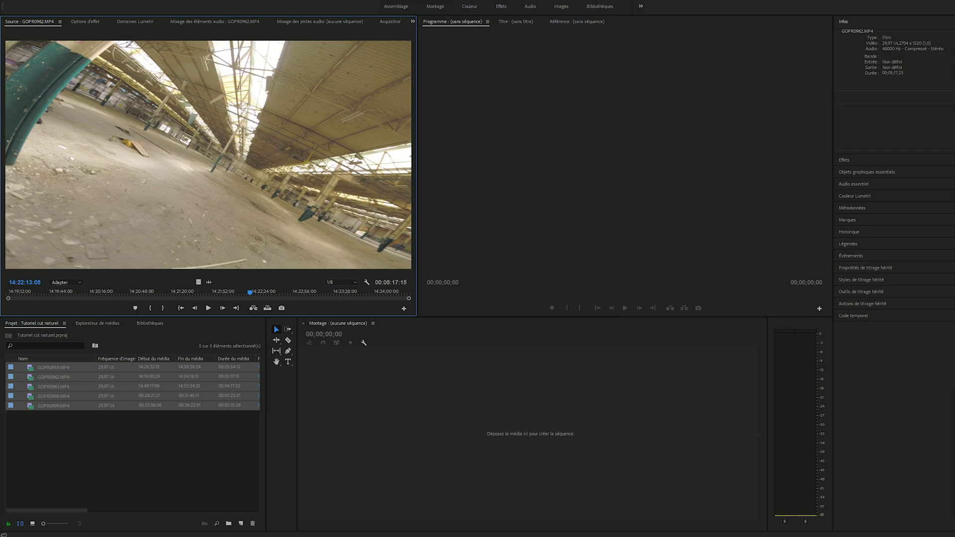
- Scrub, play and frame-step GOPR0962.MP4 in the source monitor around 14:22:22 to examine the fast flip in the footage
click(237, 293)
drag(237, 293, 257, 292)
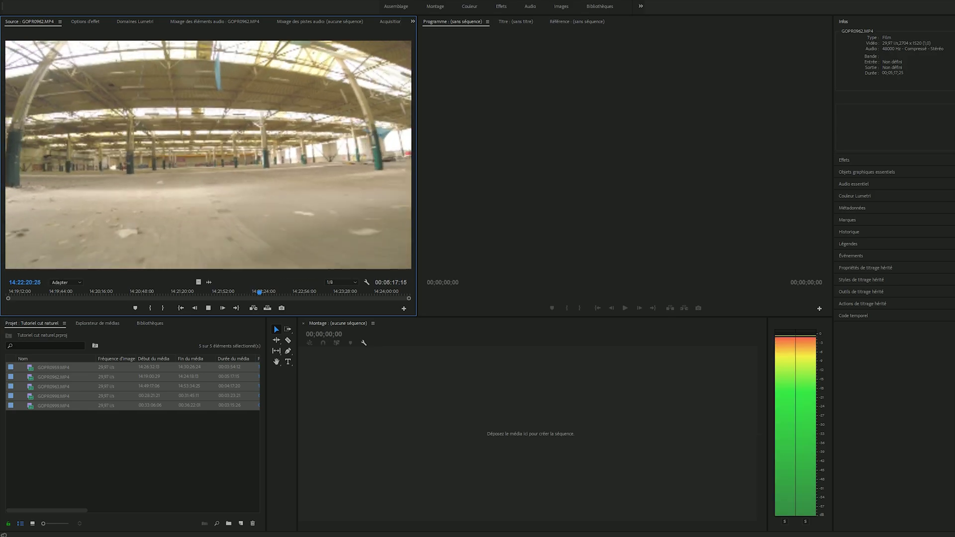
key(space)
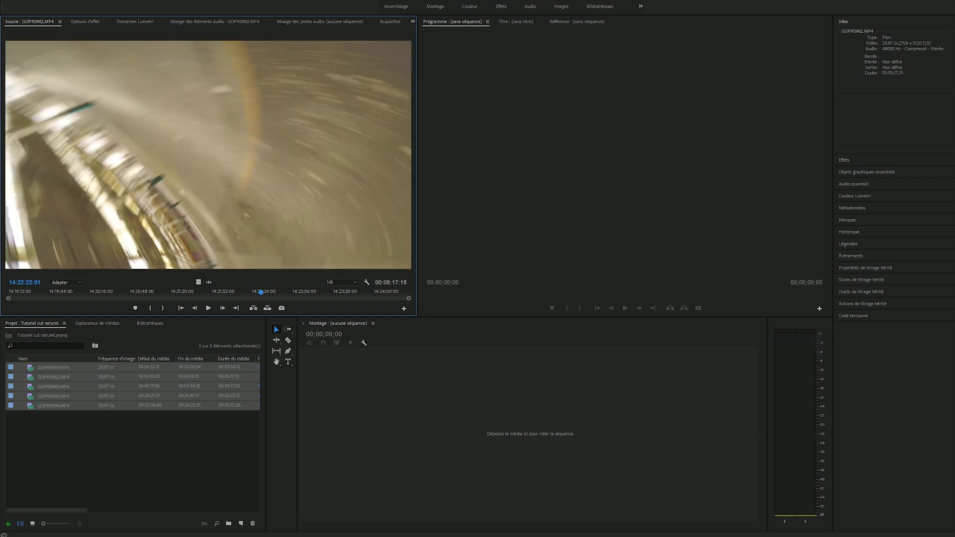
key(Left)
key(Left)
key(Left)
key(Left)
key(Left)
key(Left)
key(Left)
key(Left)
key(Left)
key(Left)
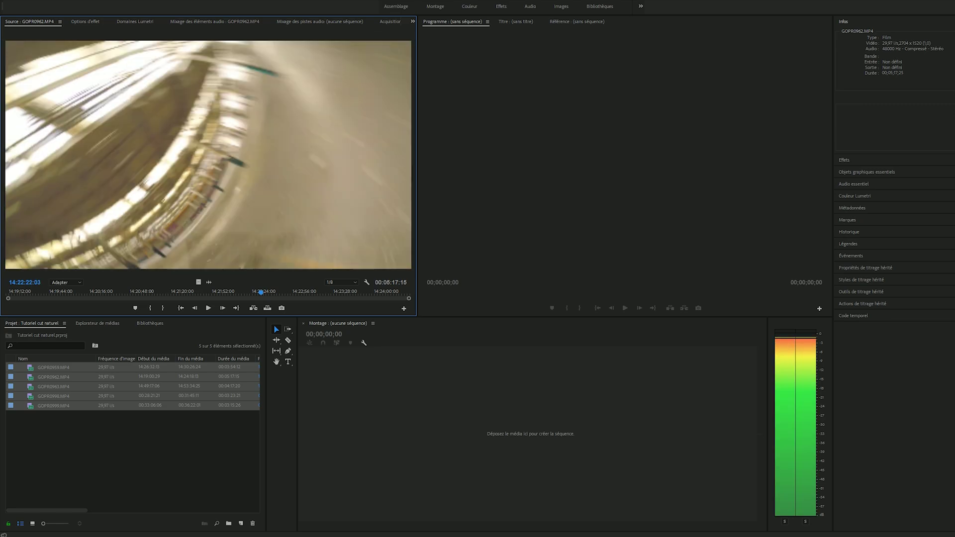
key(space)
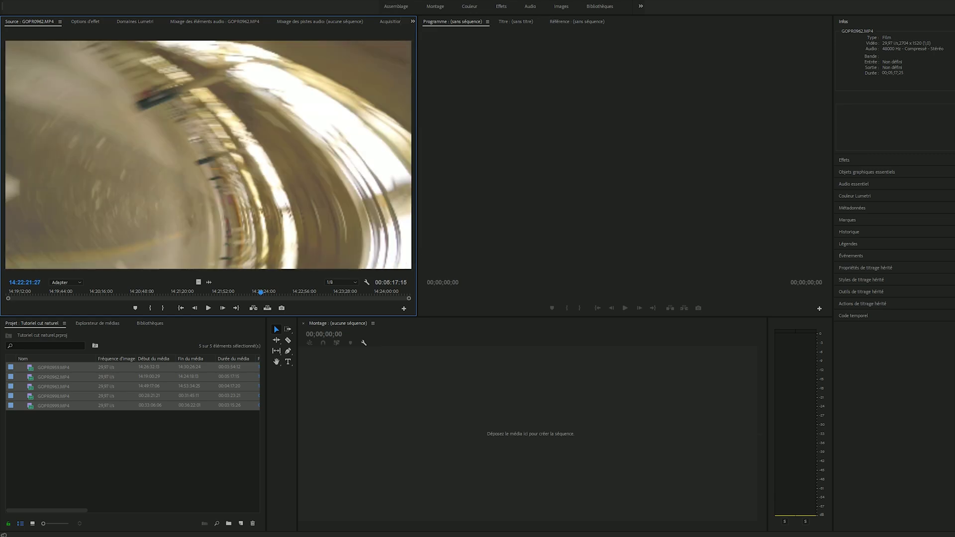
key(Right)
key(Right)
key(Right)
key(Right)
key(Right)
key(Right)
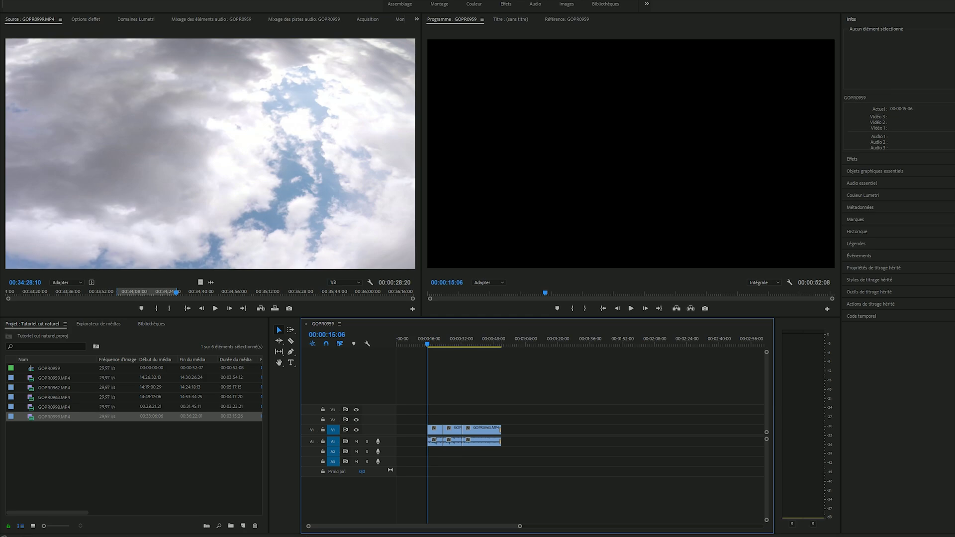
- Load GOPR0959.MP4, GOPR0962.MP4, GOPR0963.MP4 and GOPR0998.MP4 one after another in the source monitor to review their marked ranges
click(54, 378)
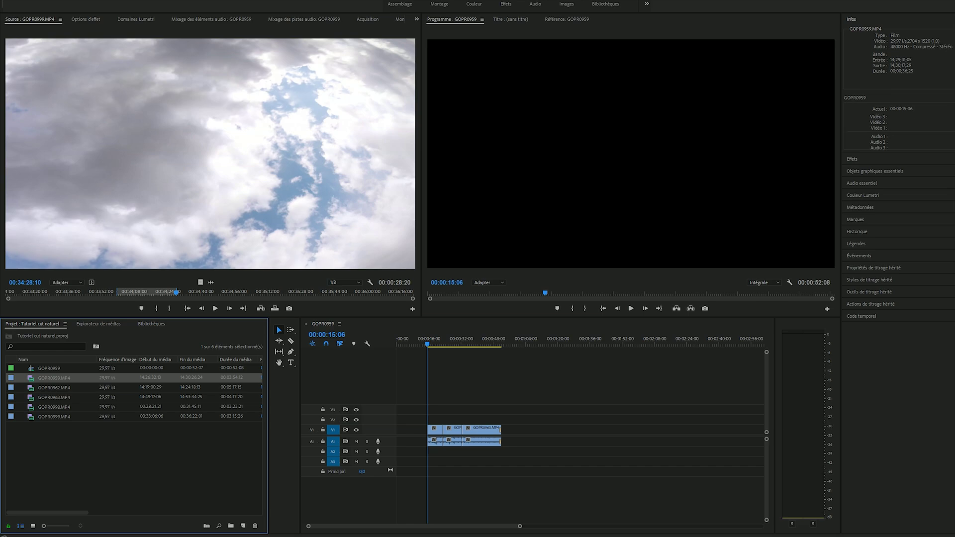
double_click(54, 379)
double_click(54, 388)
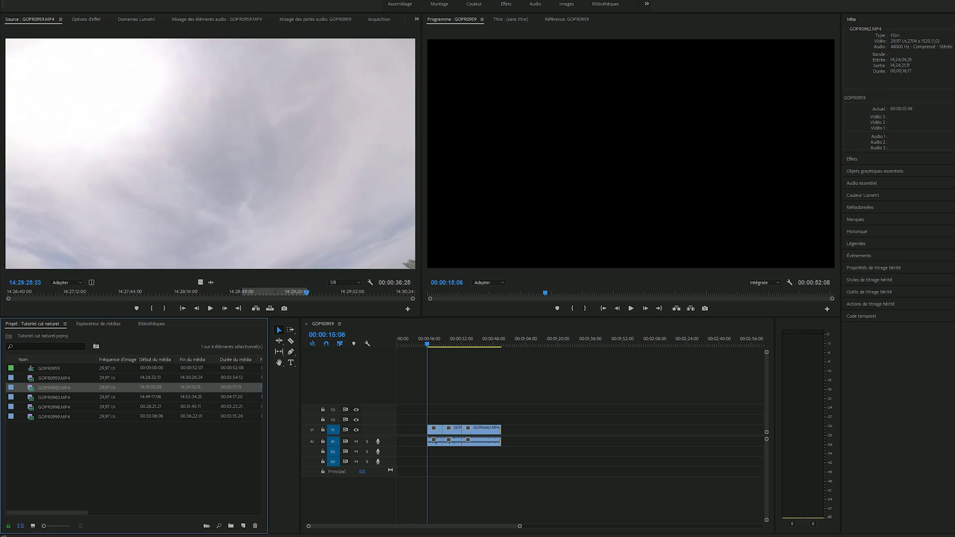
click(323, 293)
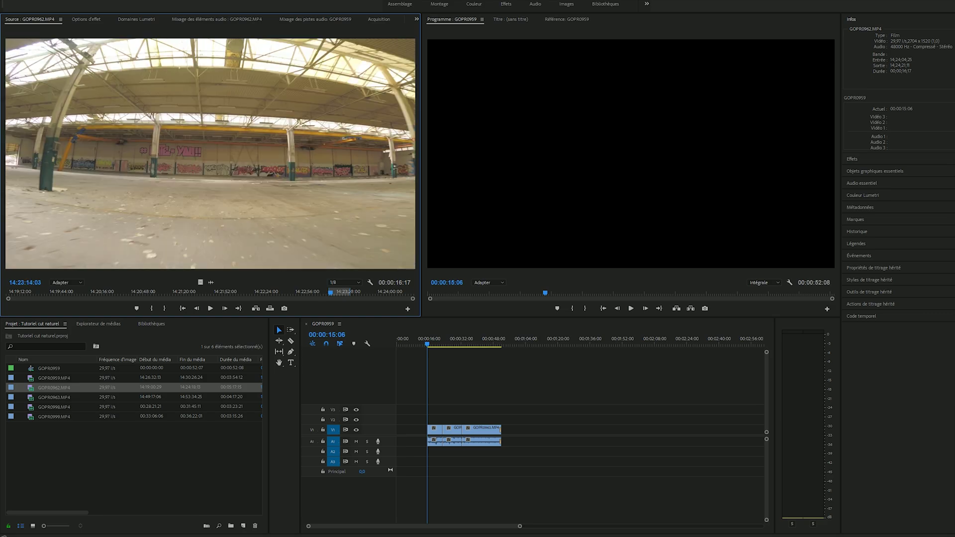
double_click(53, 397)
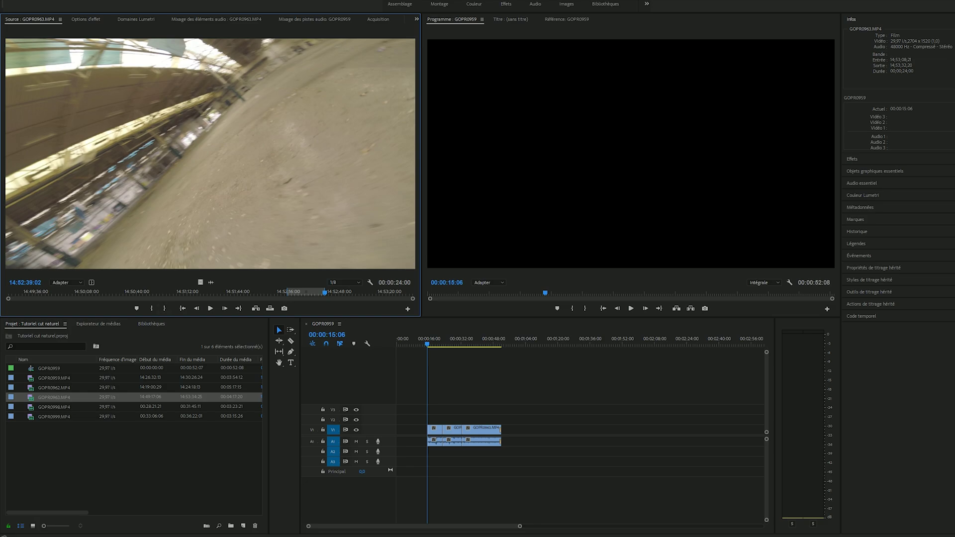
double_click(53, 407)
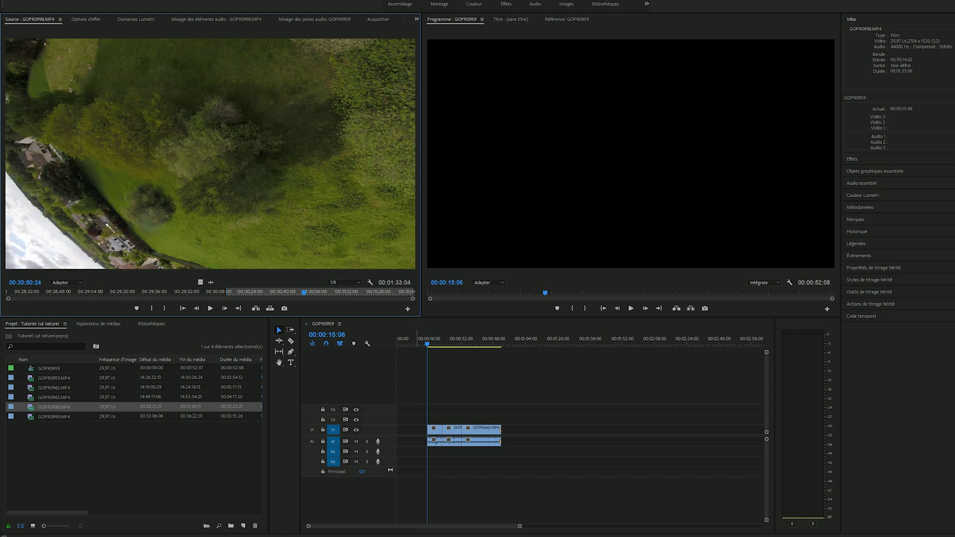
- Play the sequence from the start of its first clip and examine the first cut frame by frame around 00:00:23:02
click(406, 339)
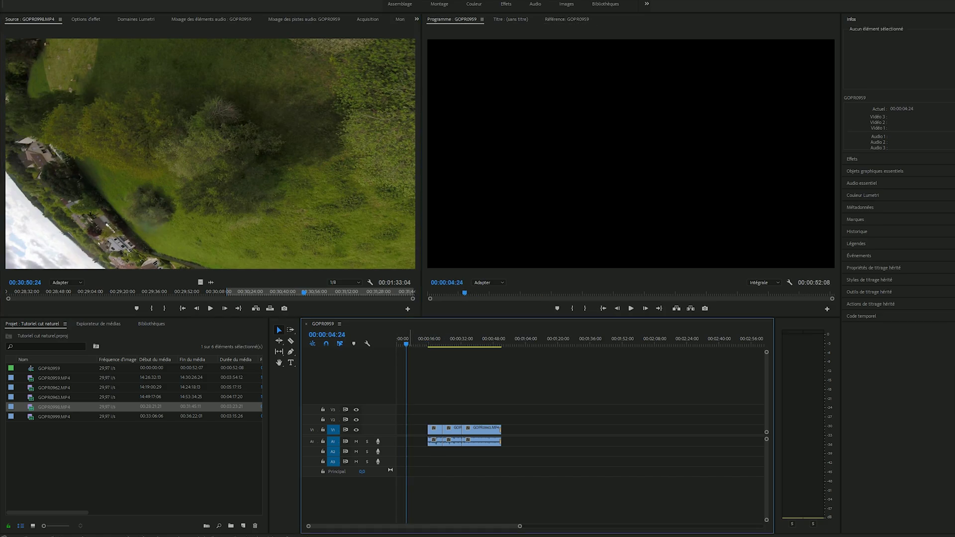
click(427, 340)
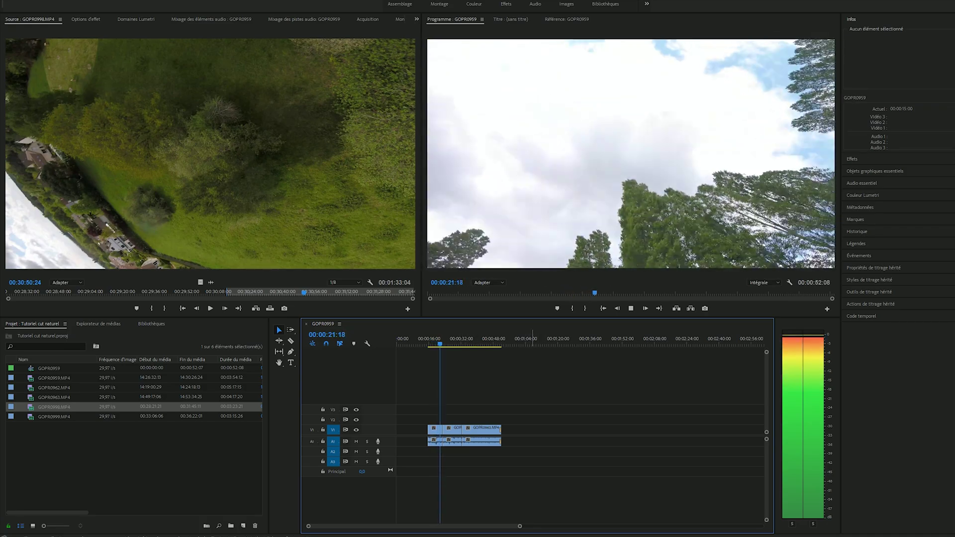
key(space)
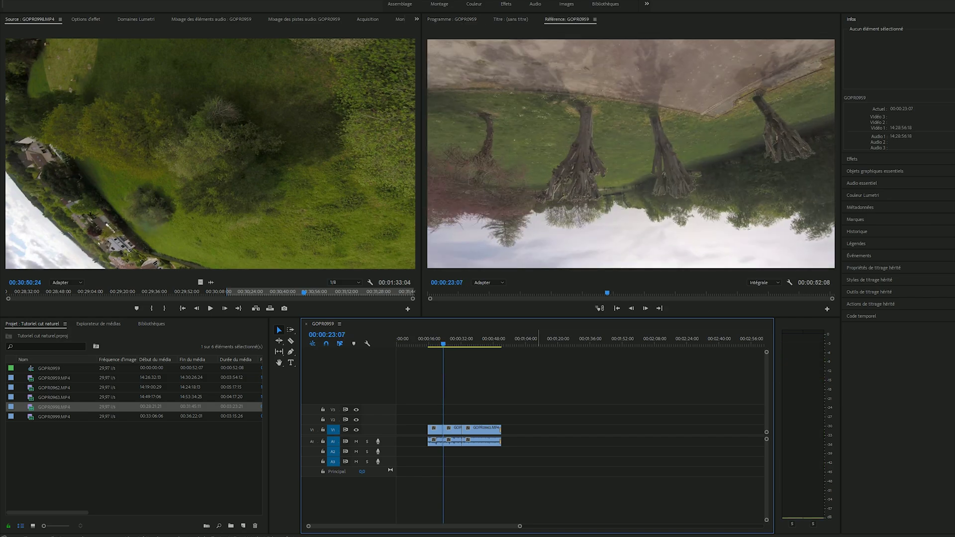
key(Left)
key(Left)
key(Left)
key(Left)
key(Left)
key(Left)
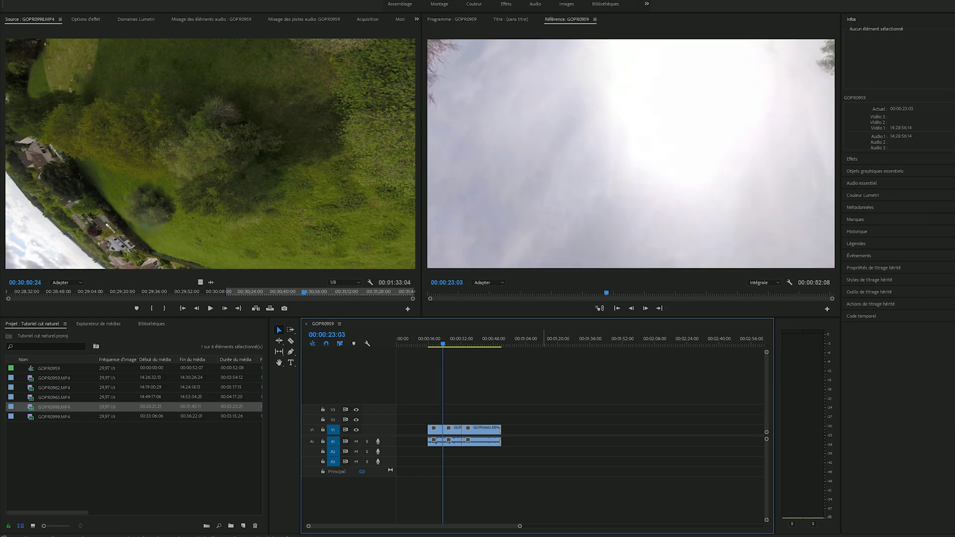
key(Right)
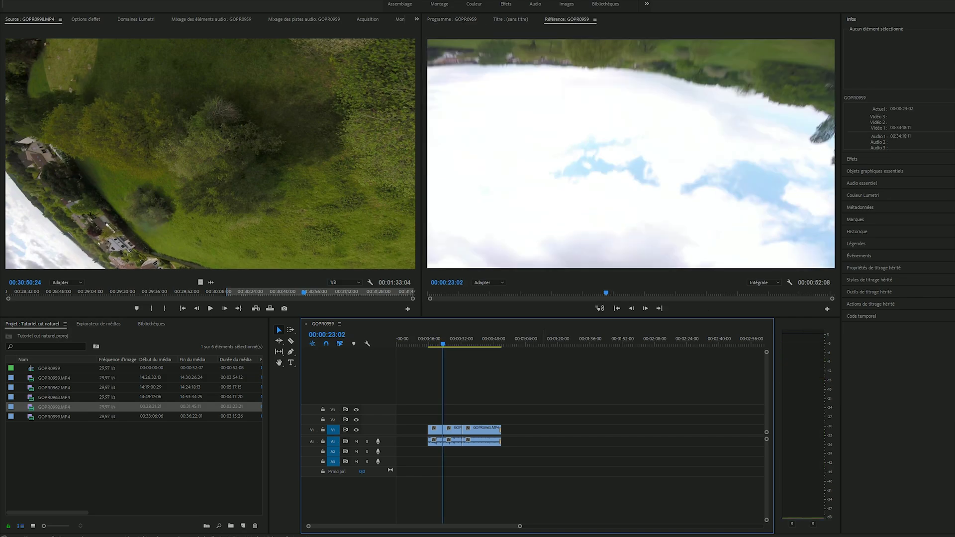
- Shift the following clips later on the timeline, extend the end of the first clip by about 2 seconds, and play it back
drag(450, 408, 447, 429)
key(space)
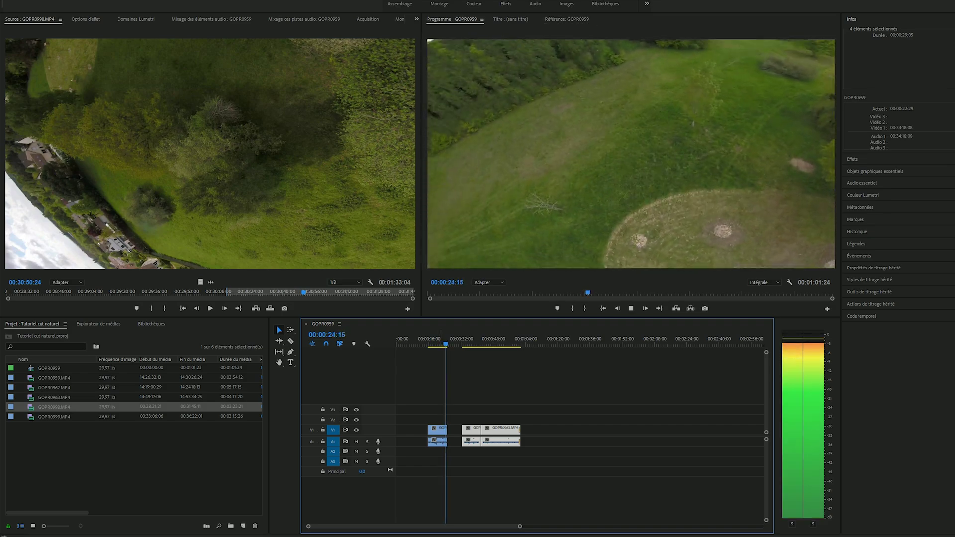
key(space)
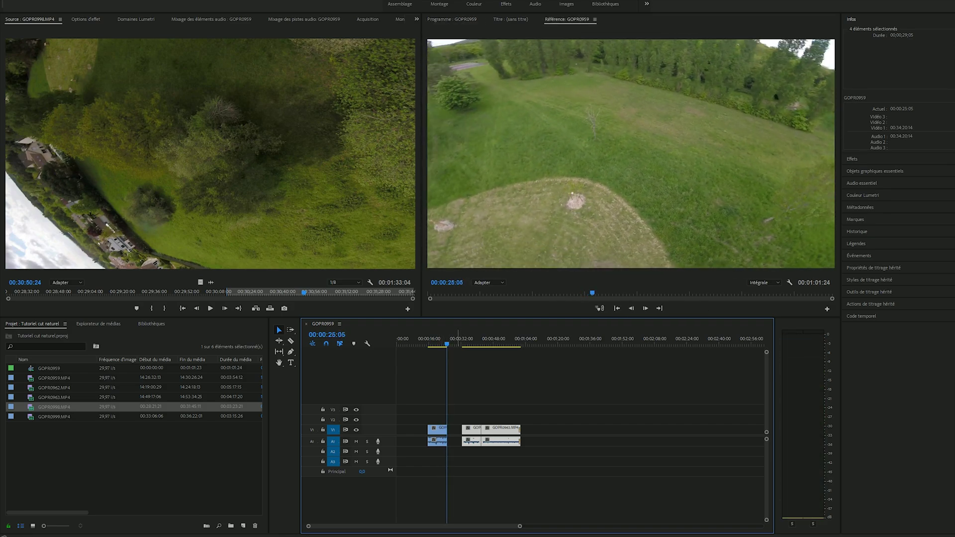
- Split the first clip at 00:00:23:03, where only sky fills the frame, and delete the piece after the split
drag(447, 343, 442, 343)
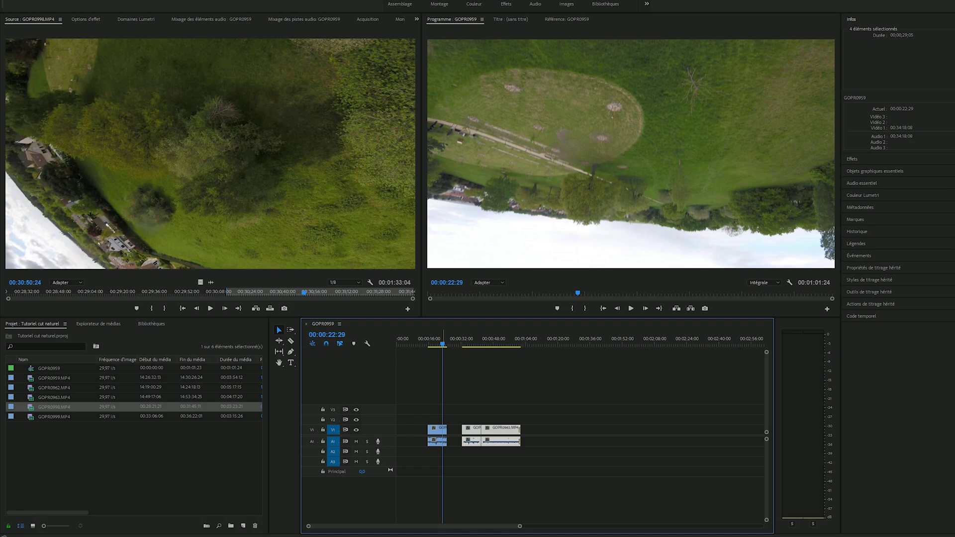
drag(442, 343, 443, 343)
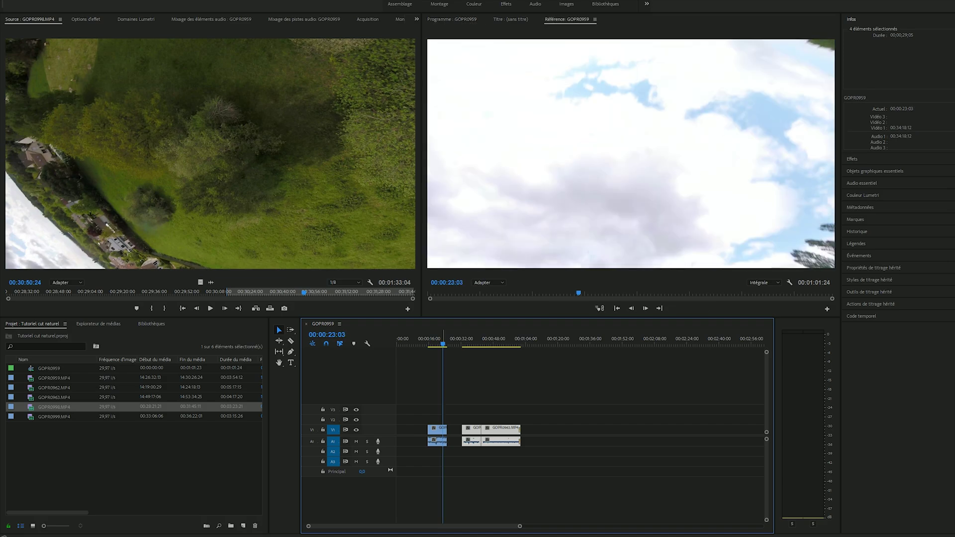
key(Left)
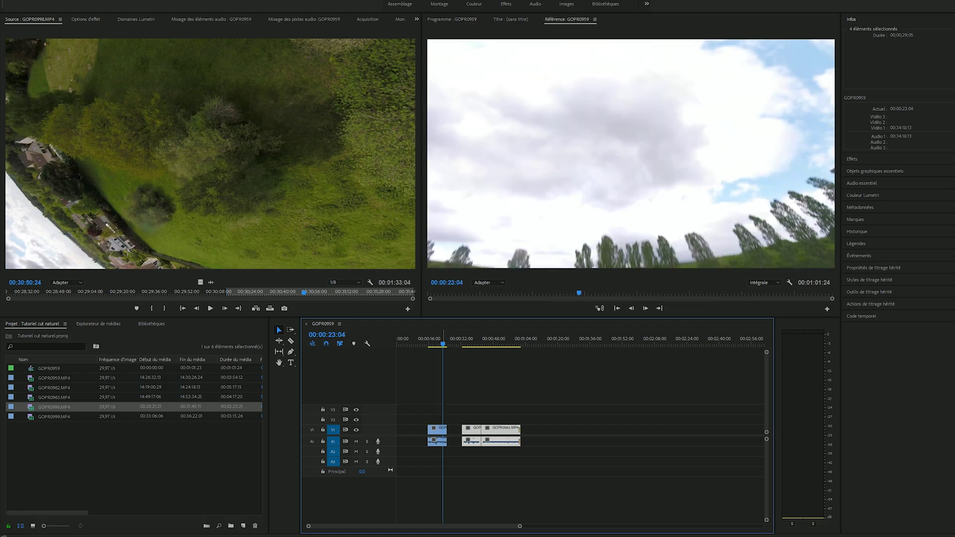
key(Right)
key(Right)
key(Left)
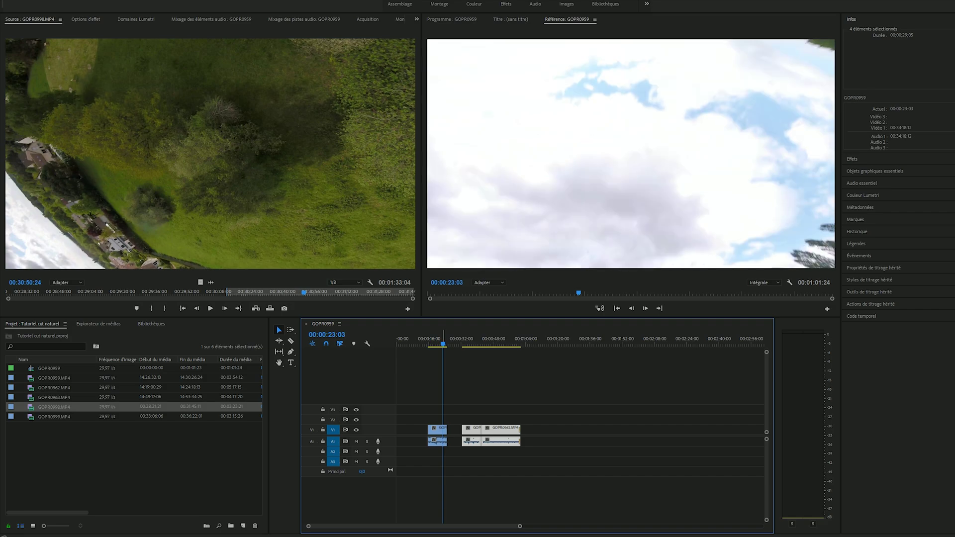
key(c)
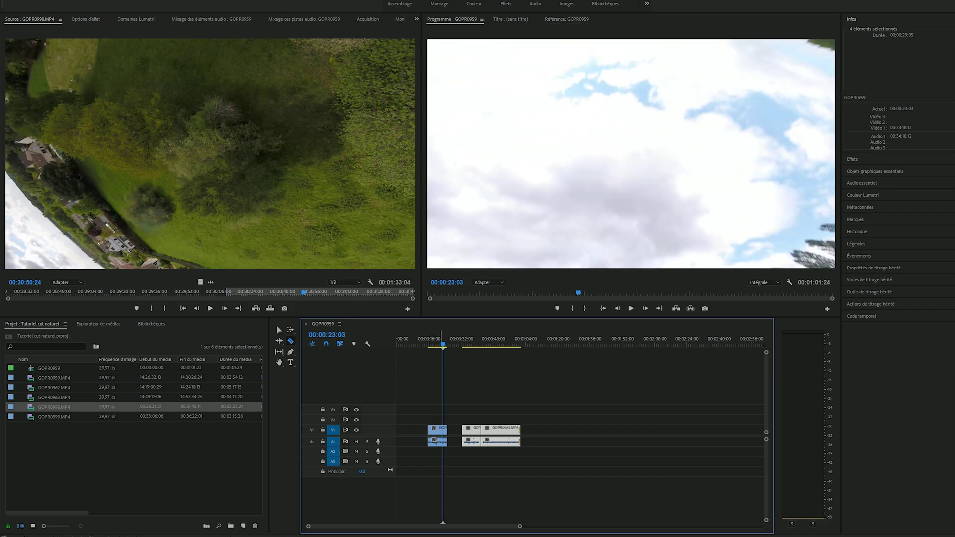
click(443, 429)
key(v)
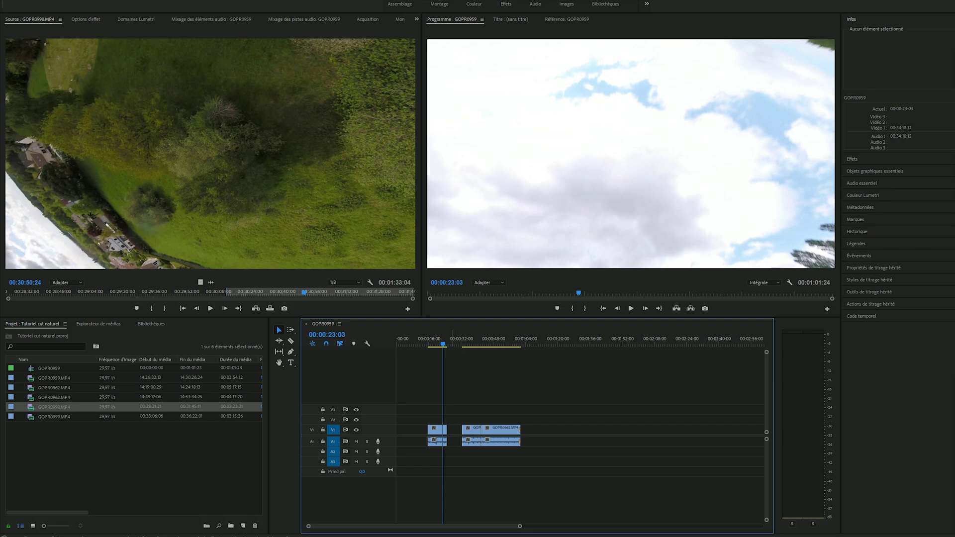
click(445, 431)
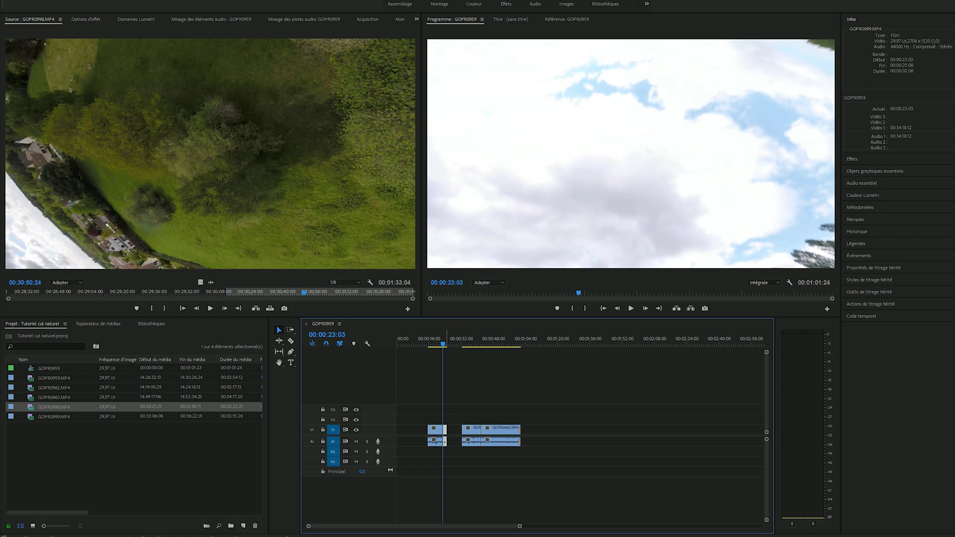
key(Delete)
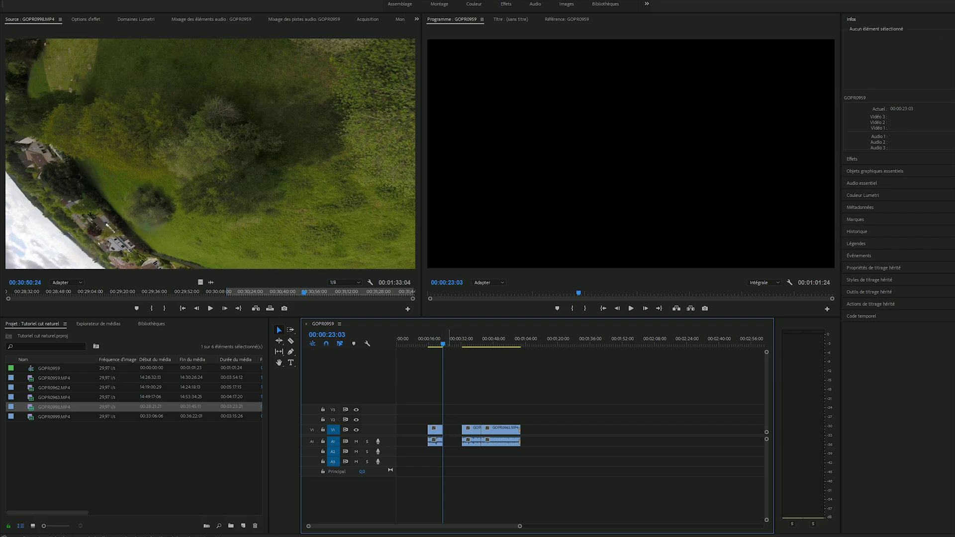
- Extend the second clip's start a few seconds earlier on the timeline and play its beginning
drag(462, 431, 457, 430)
click(458, 340)
key(space)
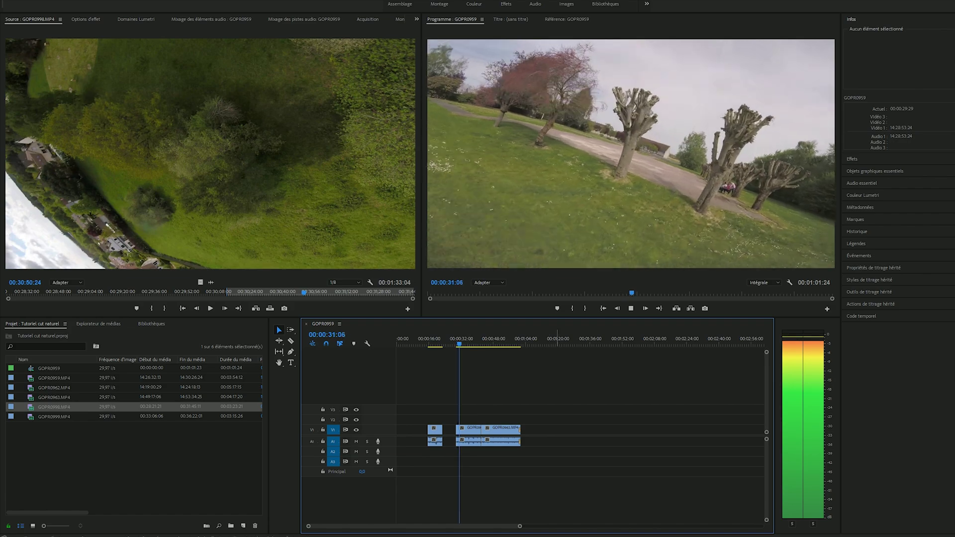
key(space)
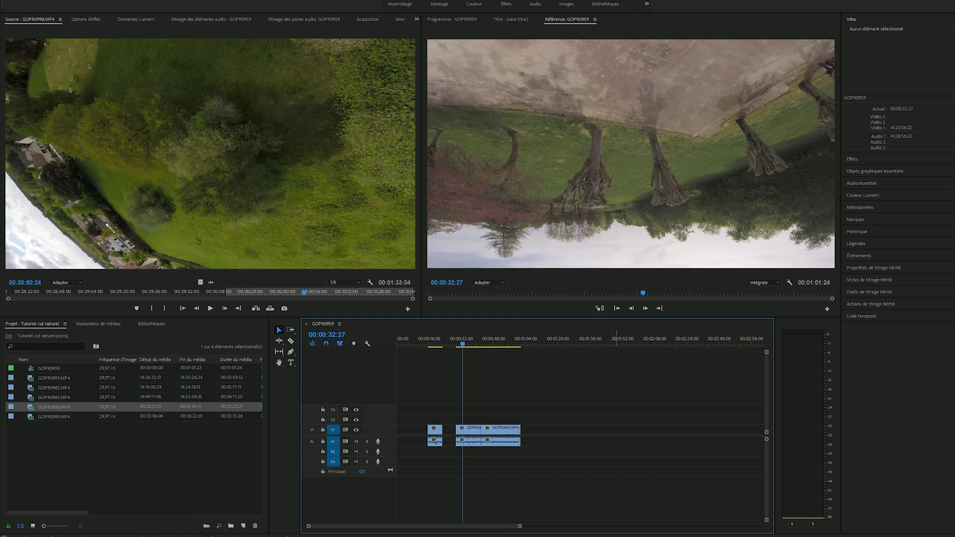
- Split the second clip at 00:00:32:19, where only bright sky is in frame, and delete the part before the split
key(Left)
key(Left)
key(Left)
key(Left)
key(Left)
key(Left)
key(Left)
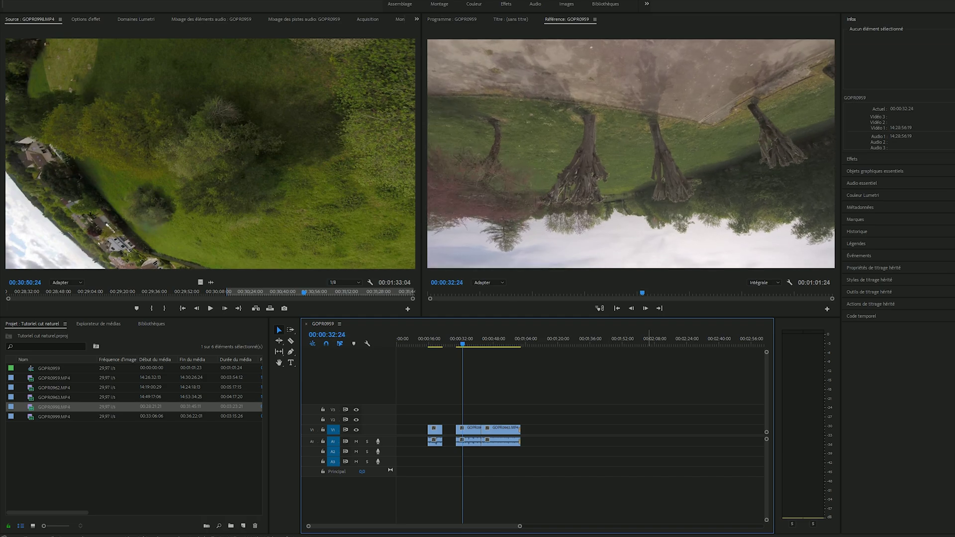
key(Left)
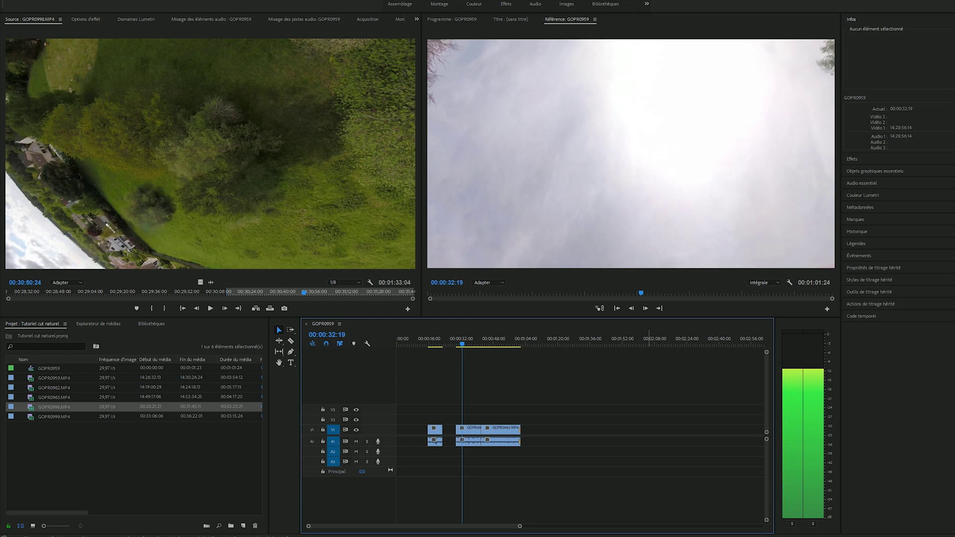
key(c)
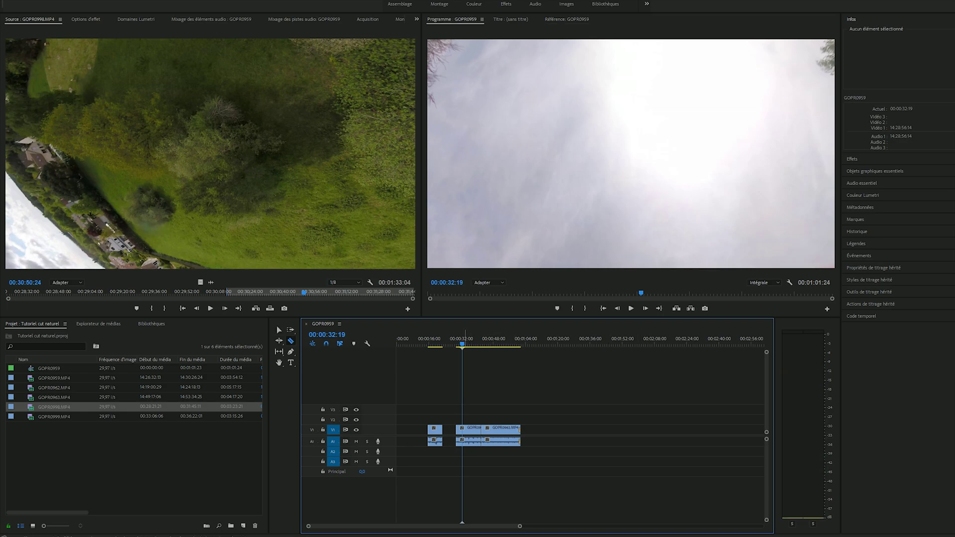
key(ctrl+k)
key(v)
drag(454, 409, 458, 442)
key(Delete)
- Close the gap between the first and second clips and place the playhead at 00:00:19:23
click(456, 430)
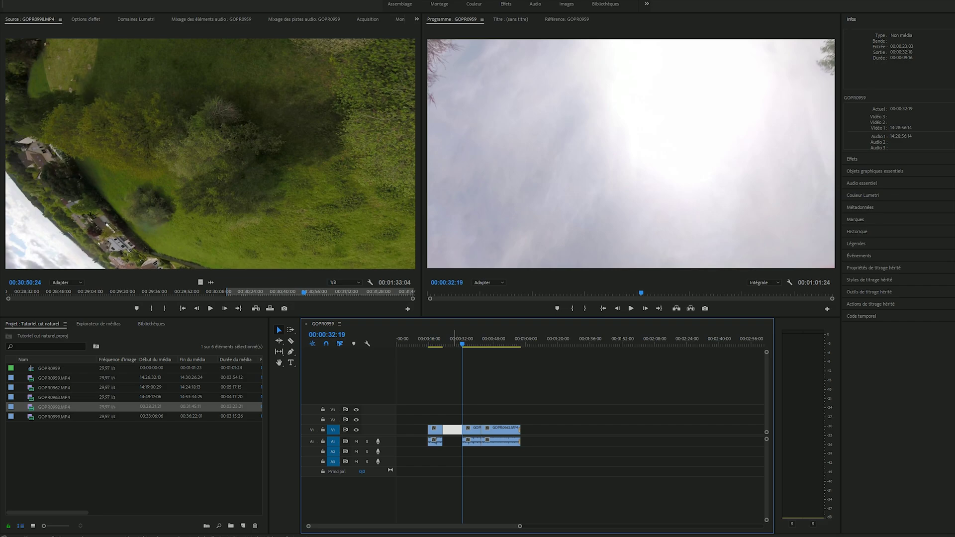
key(Delete)
click(437, 339)
click(568, 19)
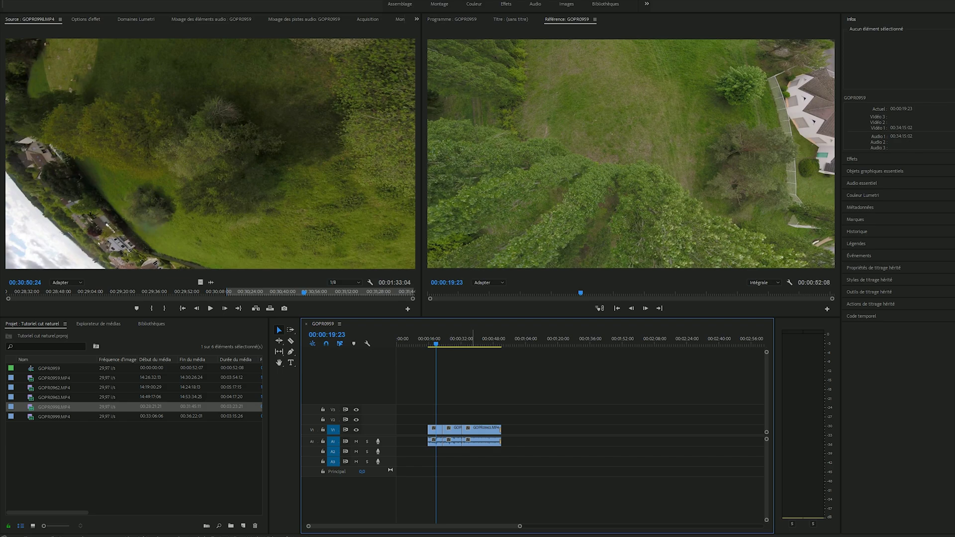
- Move the last clip on the timeline to start at 00:00:43:01, and play across the cut between the first two clips
drag(473, 429, 494, 429)
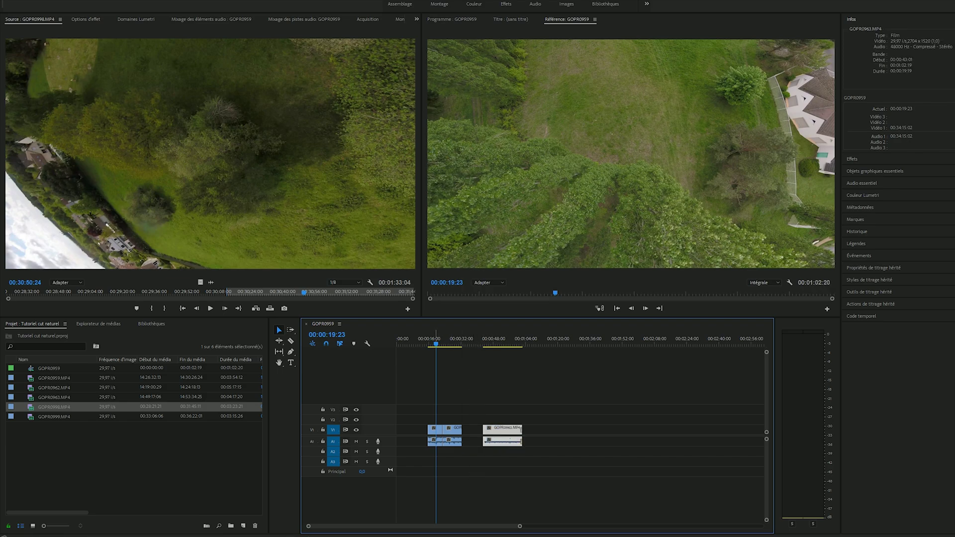
key(space)
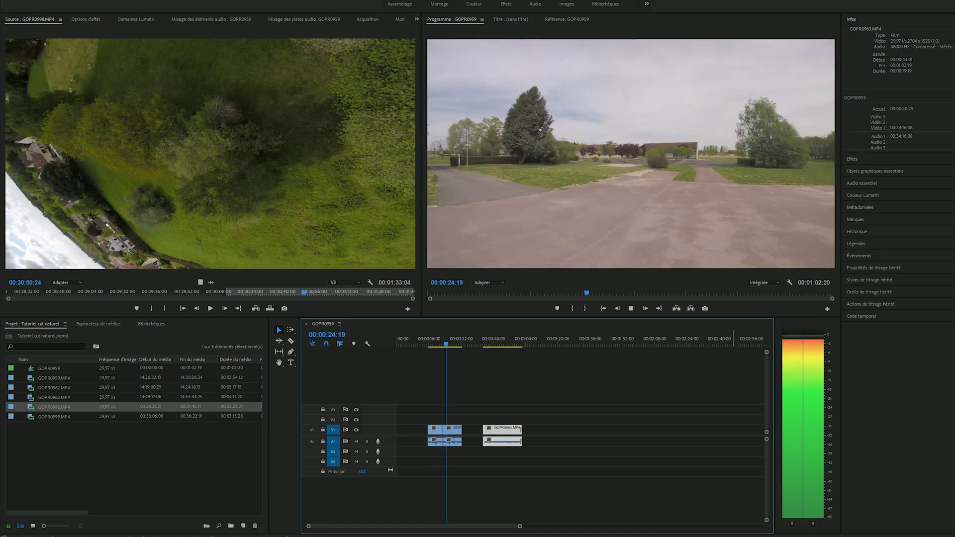
key(Up)
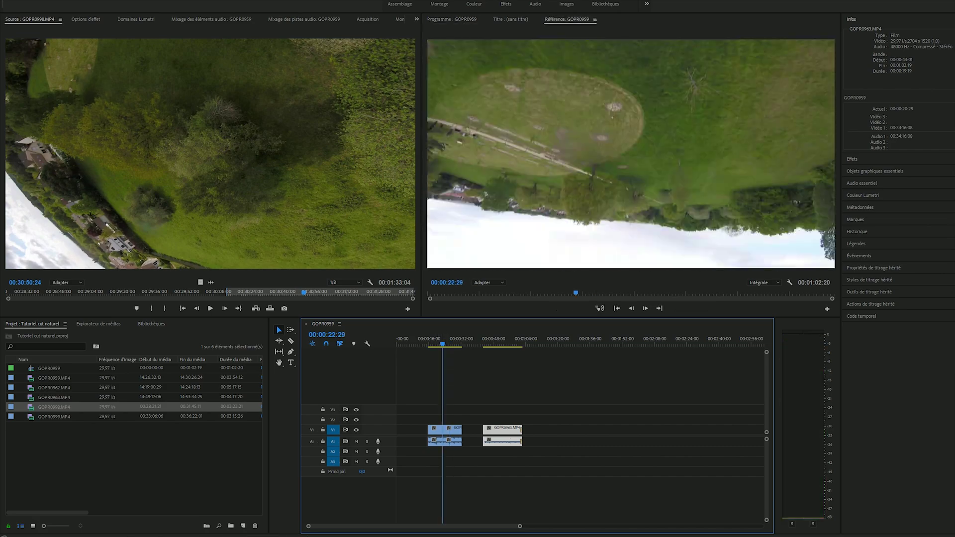
- Replay the cut between the first two clips to check how smoothly the flip carries over
key(space)
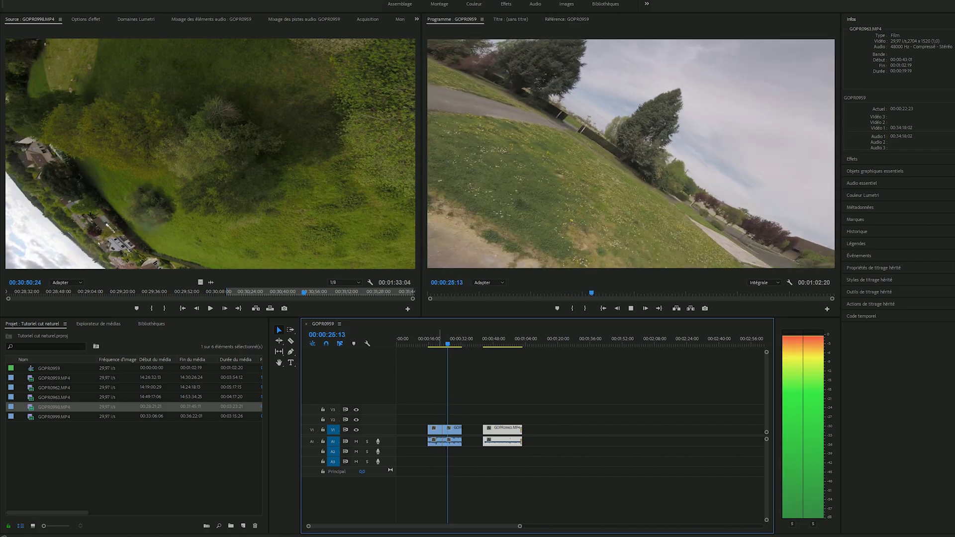
key(Up)
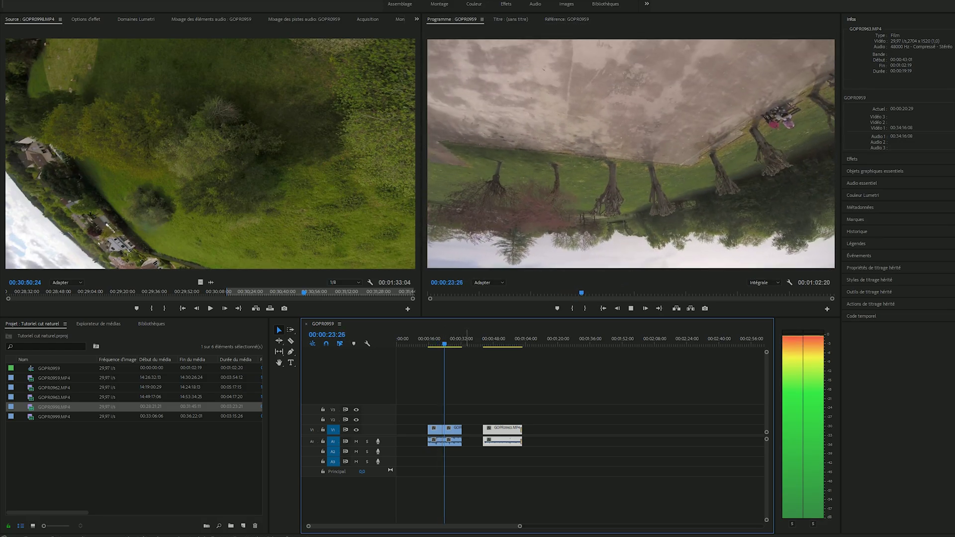
key(space)
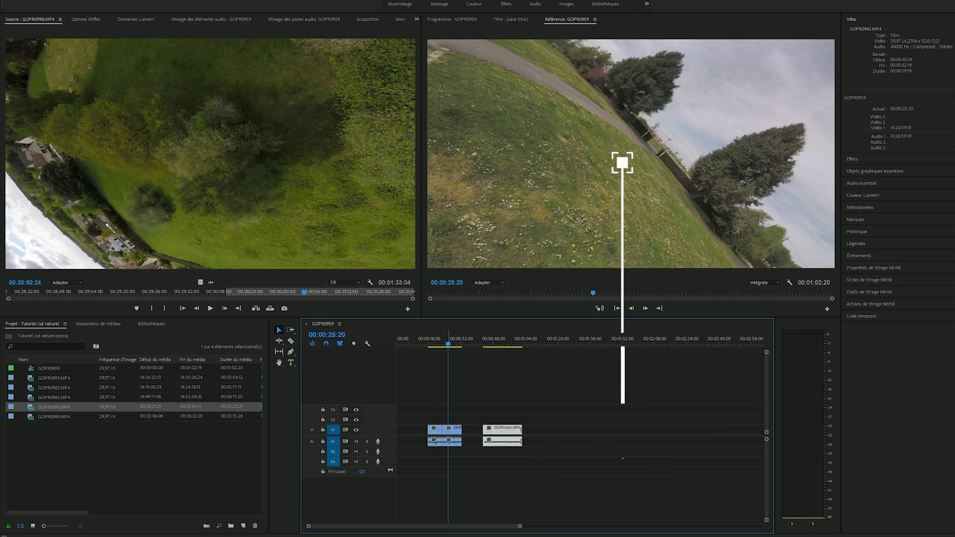
- Extend the second clip's end slightly on the timeline and replay its last seconds to review the flip
drag(450, 336, 460, 336)
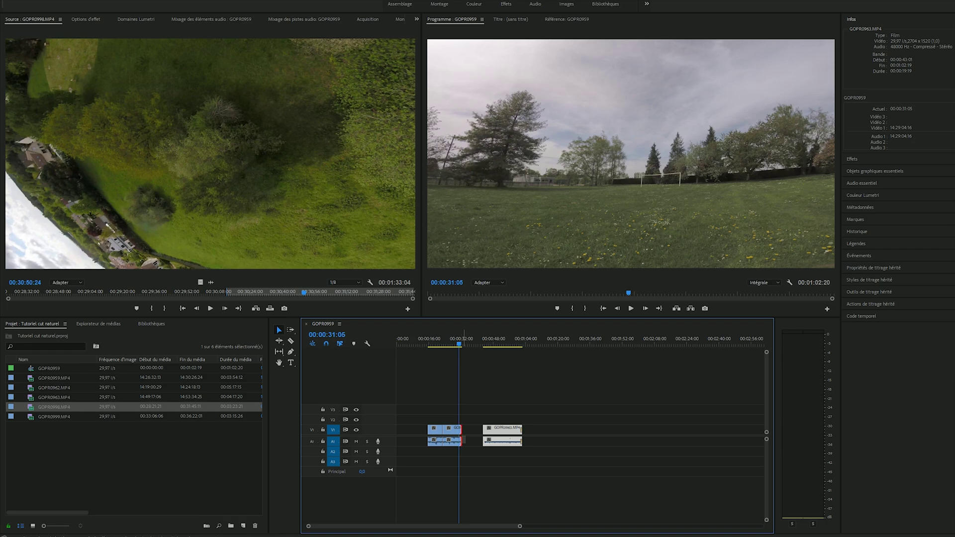
key(ctrl+z)
drag(459, 337, 549, 336)
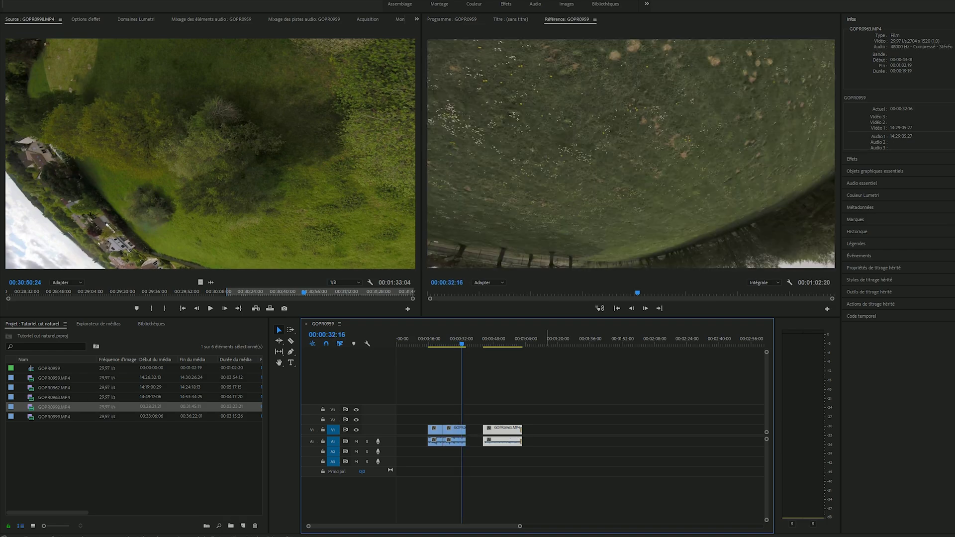
key(space)
key(space)
text(-500)
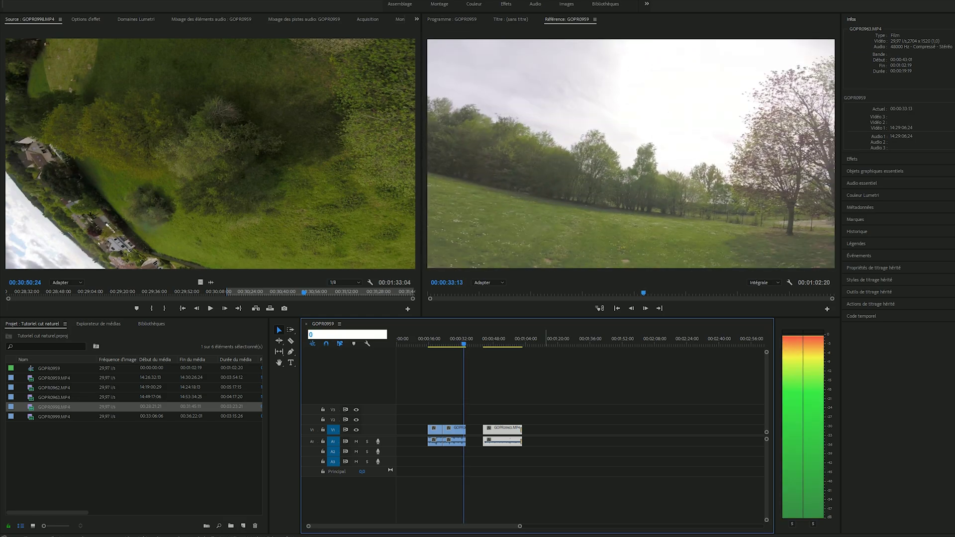
key(Return)
key(space)
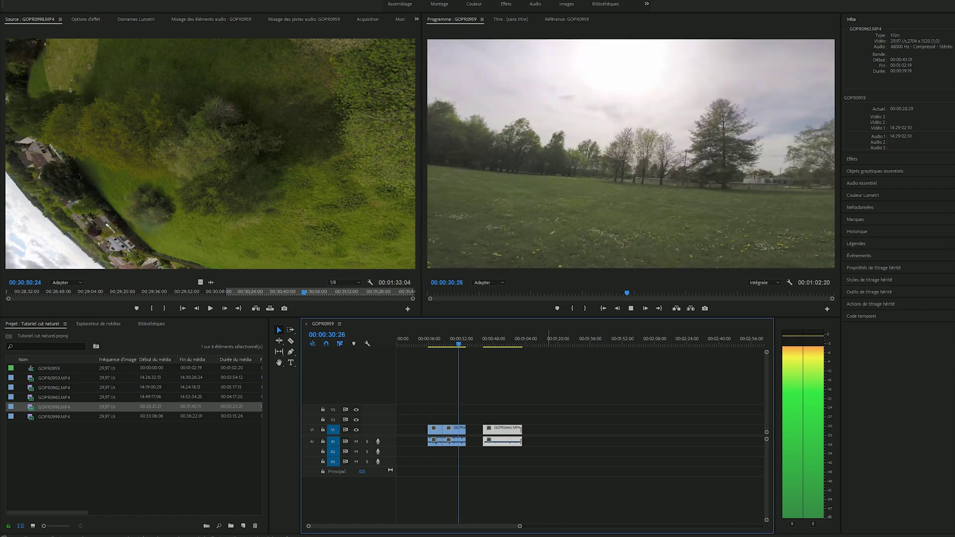
key(space)
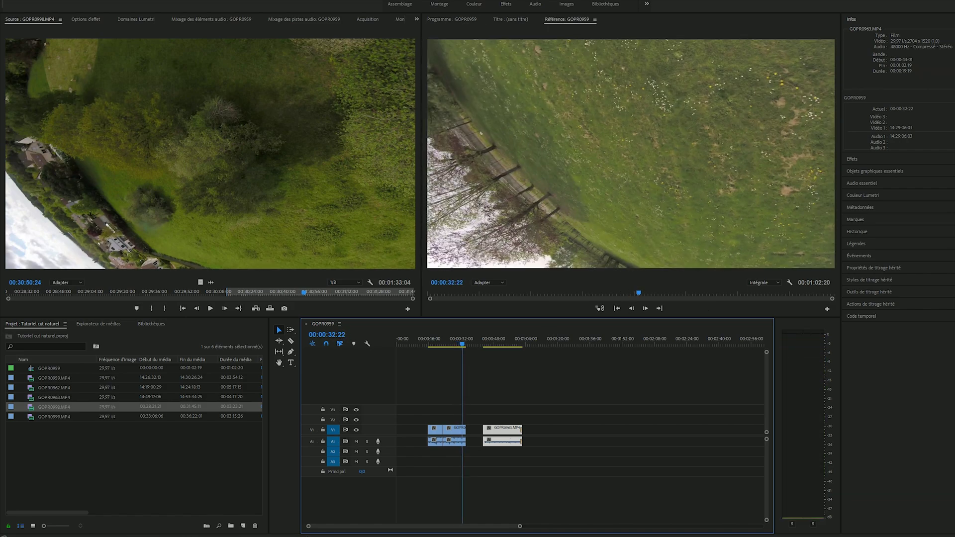
- Split the second clip at 00:00:32:17, where grass fills most of the frame, and delete the part after the split
drag(464, 338, 456, 338)
key(space)
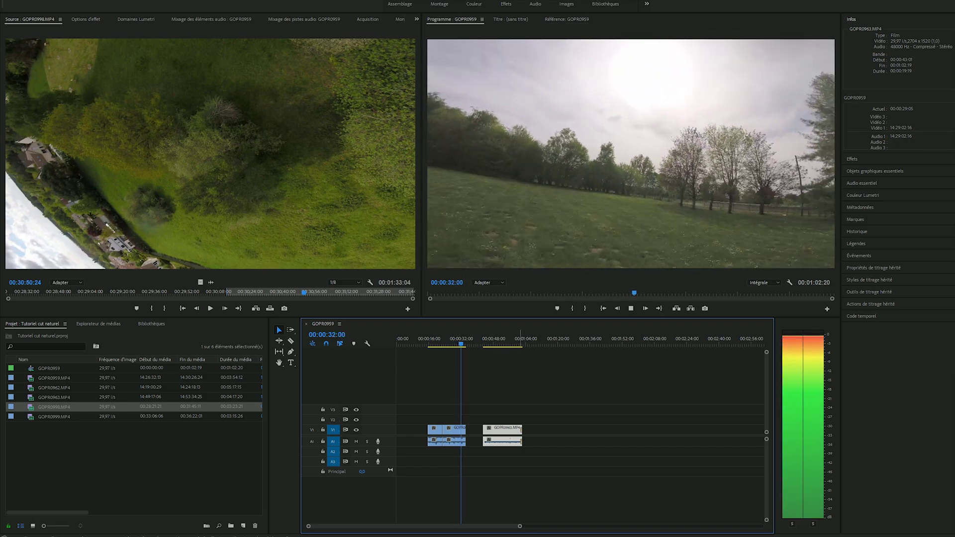
key(space)
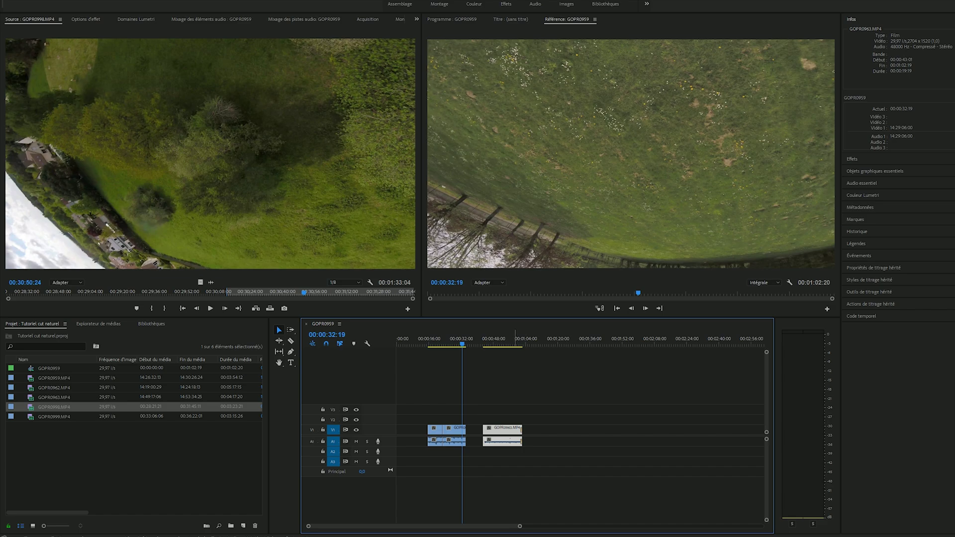
key(Left)
key(Left)
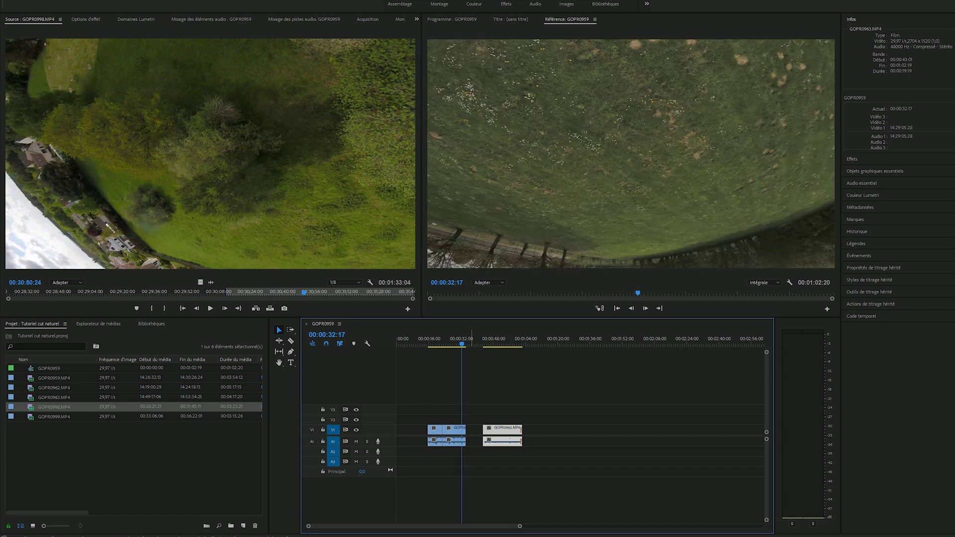
click(463, 430)
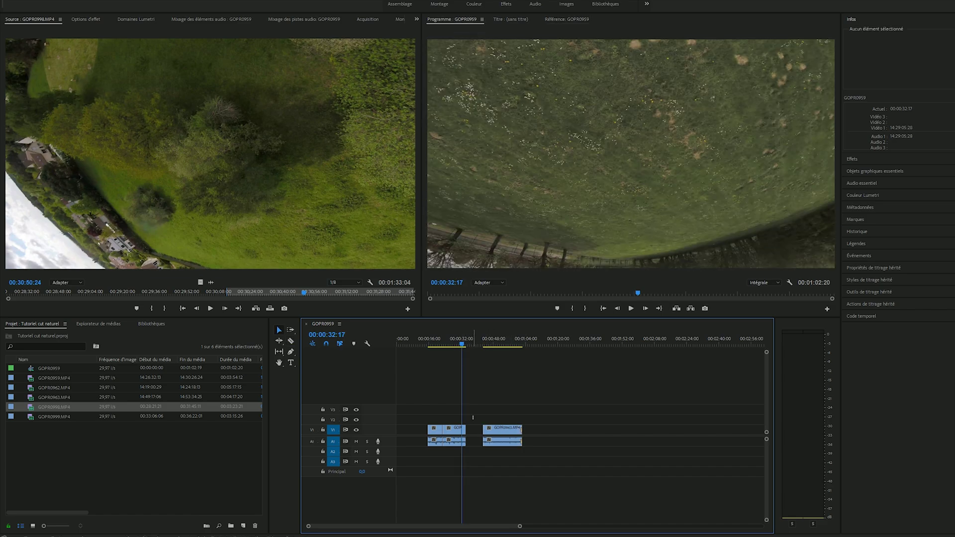
key(Delete)
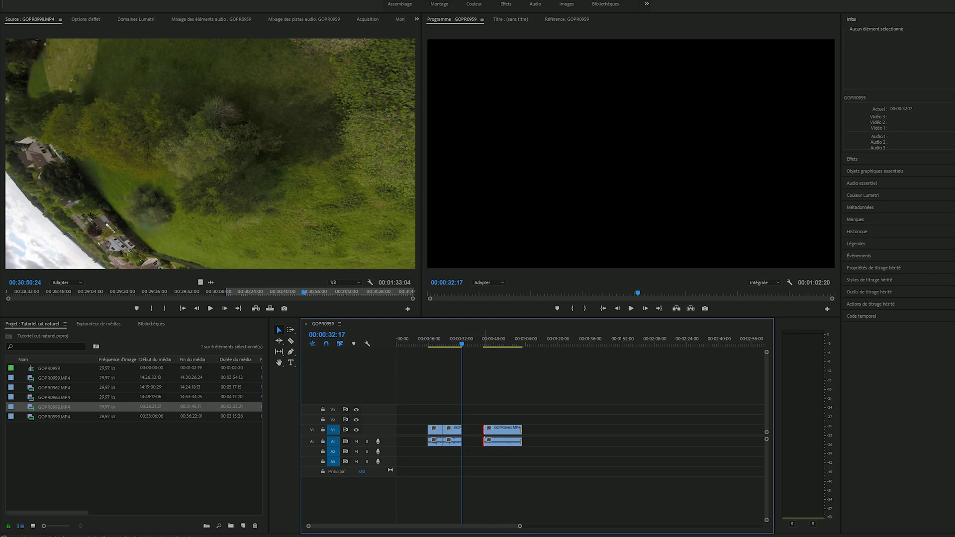
- Extend the last clip's start a few seconds earlier on the timeline and play its beginning
drag(484, 430, 476, 430)
click(478, 341)
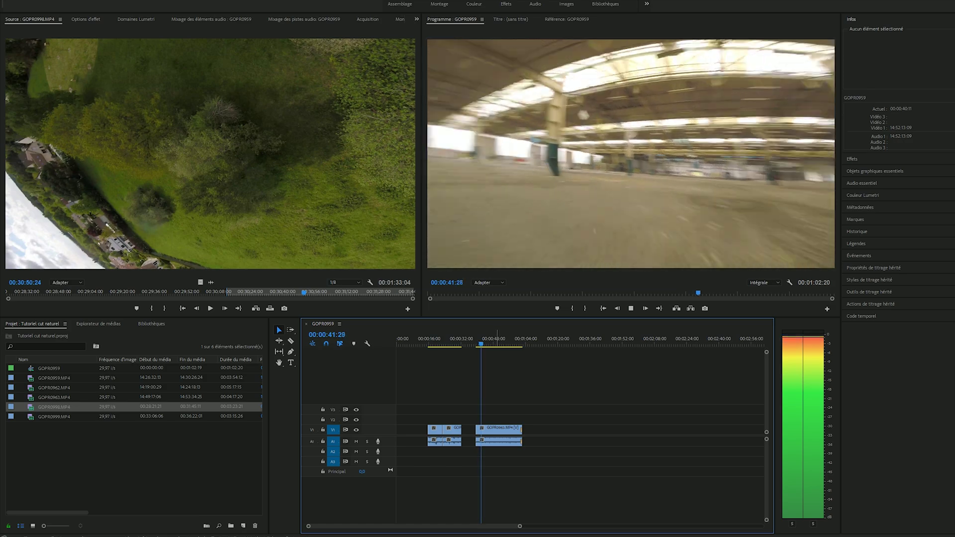
key(space)
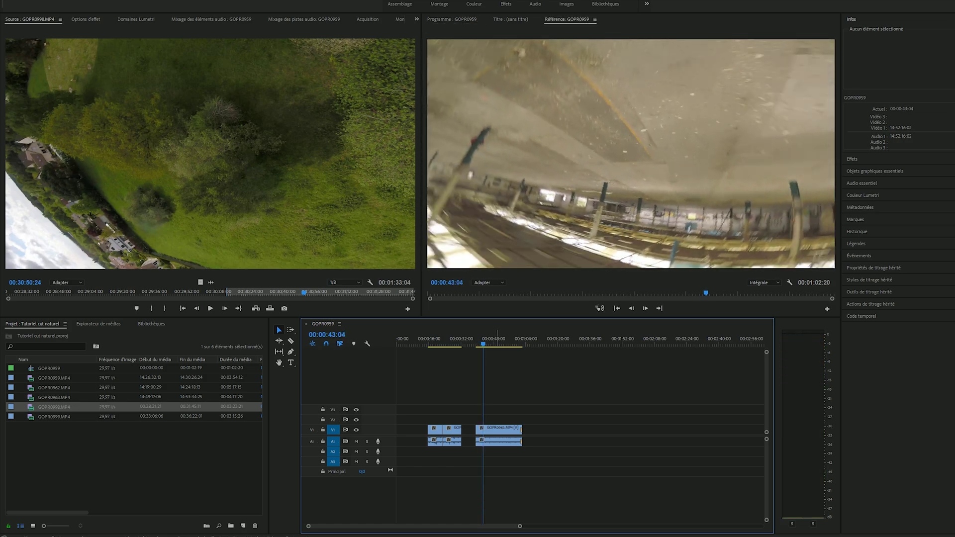
click(477, 339)
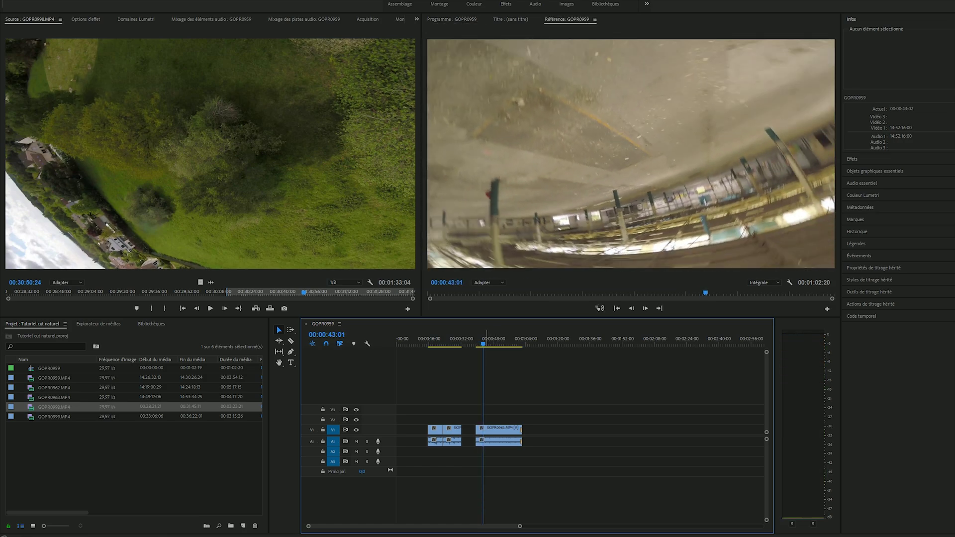
click(451, 19)
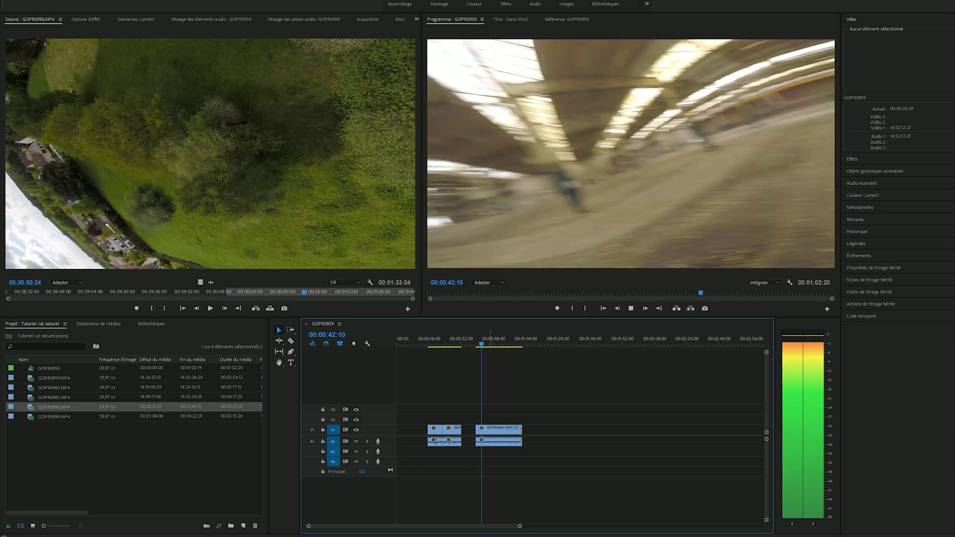
key(space)
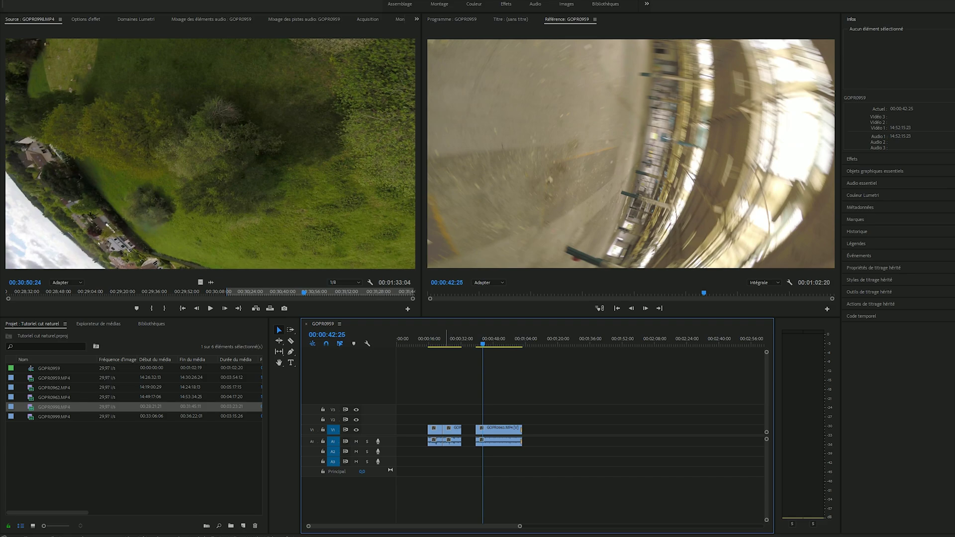
- Place the playhead at 00:00:43:02 in the last clip, where the warehouse floor fills most of the frame during the flip
click(447, 340)
click(481, 340)
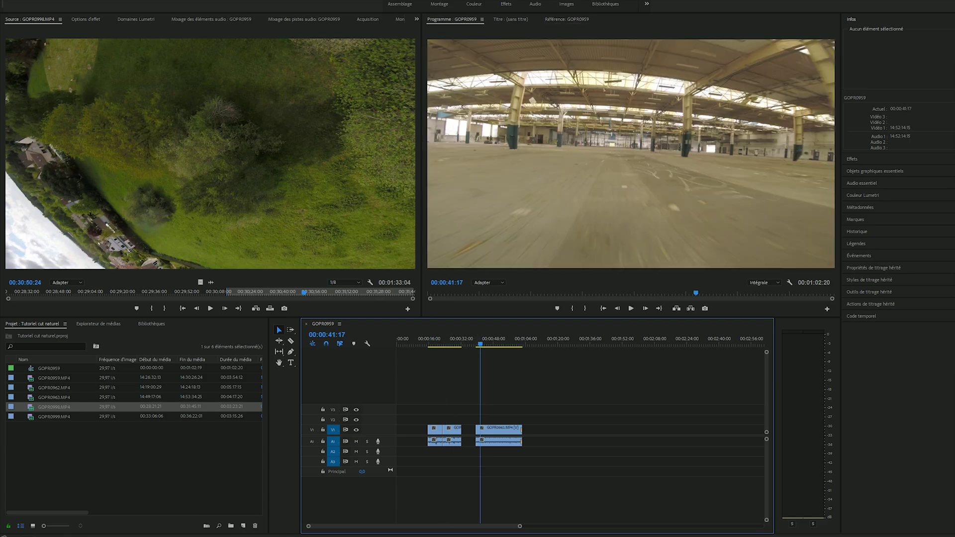
drag(480, 342, 475, 342)
key(space)
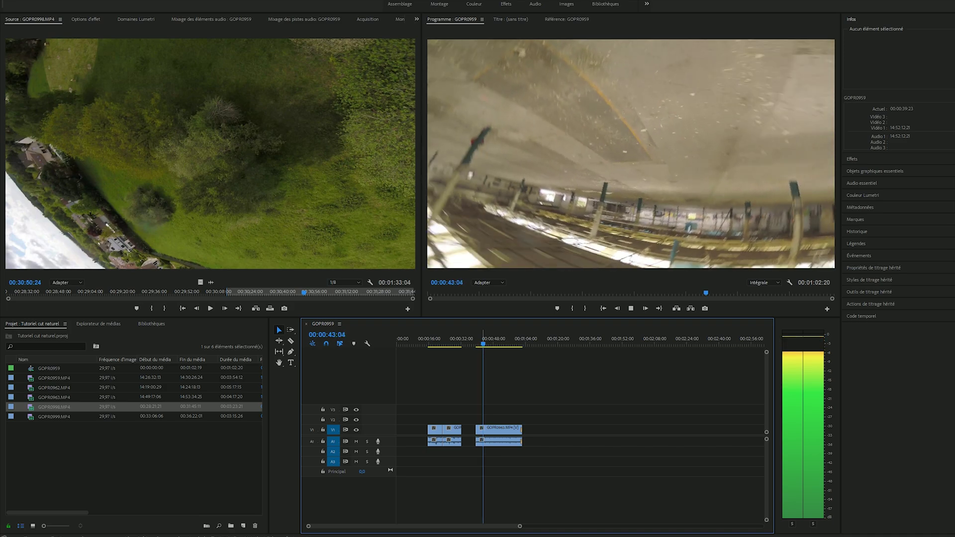
key(space)
key(Left)
key(Left)
key(Left)
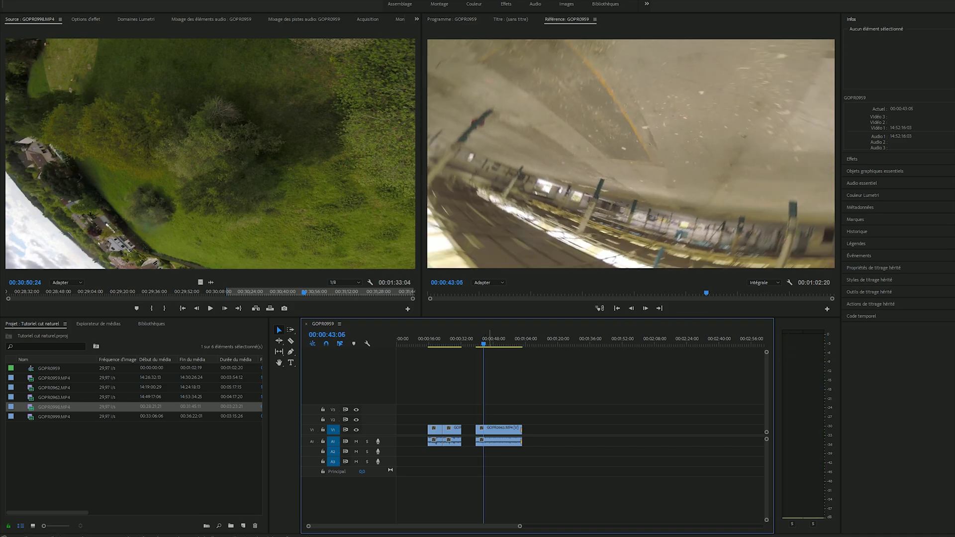
key(Left)
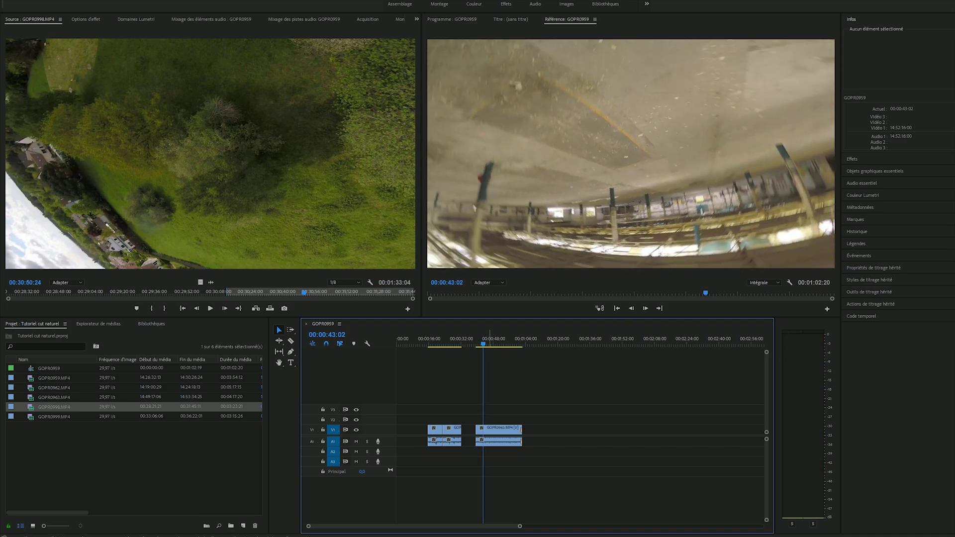
- Split the last clip at 00:00:43:02, delete the part before the split, and close the gap after the second clip
click(484, 336)
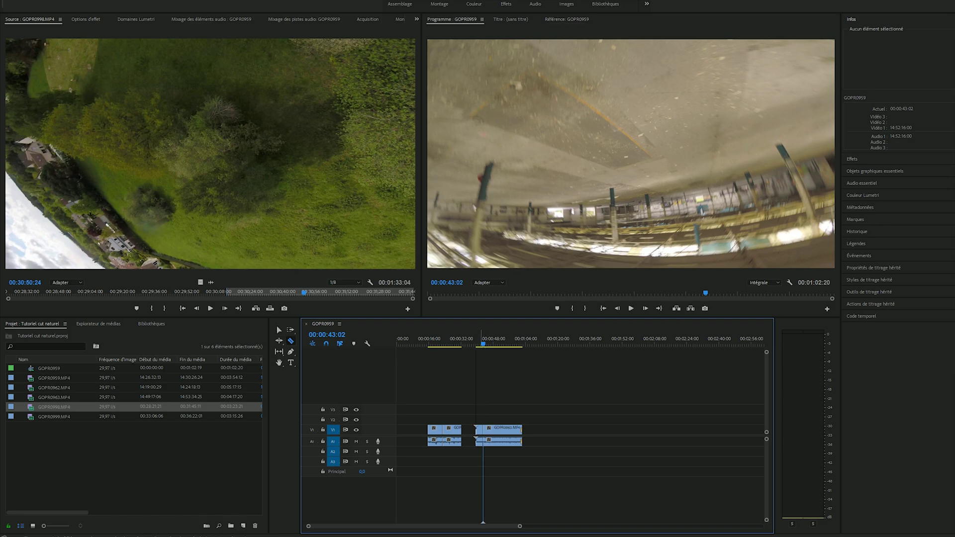
key(v)
click(479, 430)
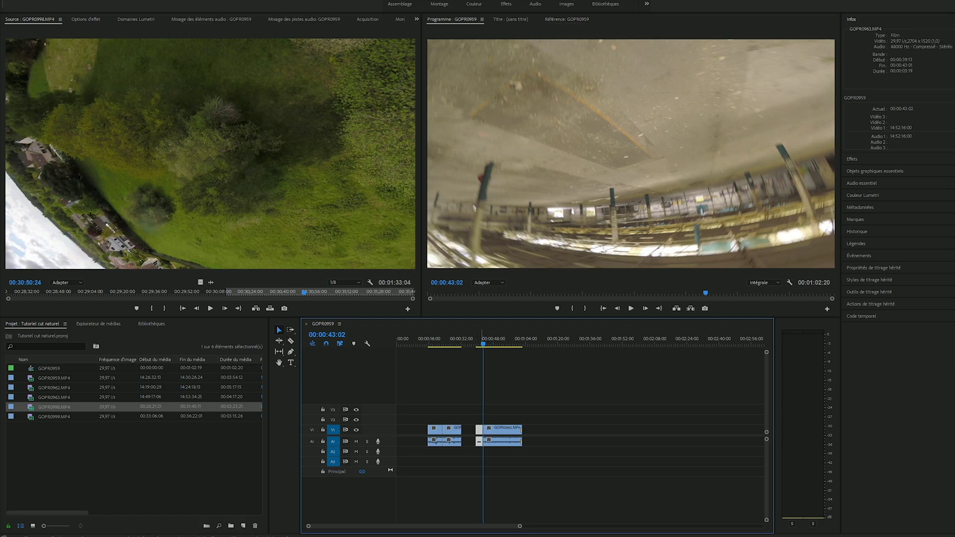
key(Delete)
click(478, 430)
key(Delete)
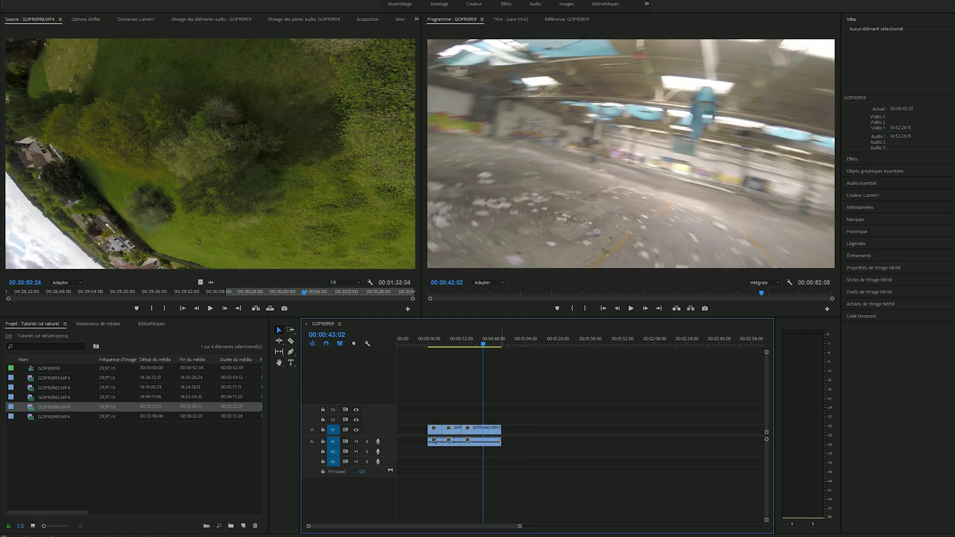
- Play the joined sequence from its first clip and trim the last clip's end to 00:00:45:20
drag(451, 338, 428, 338)
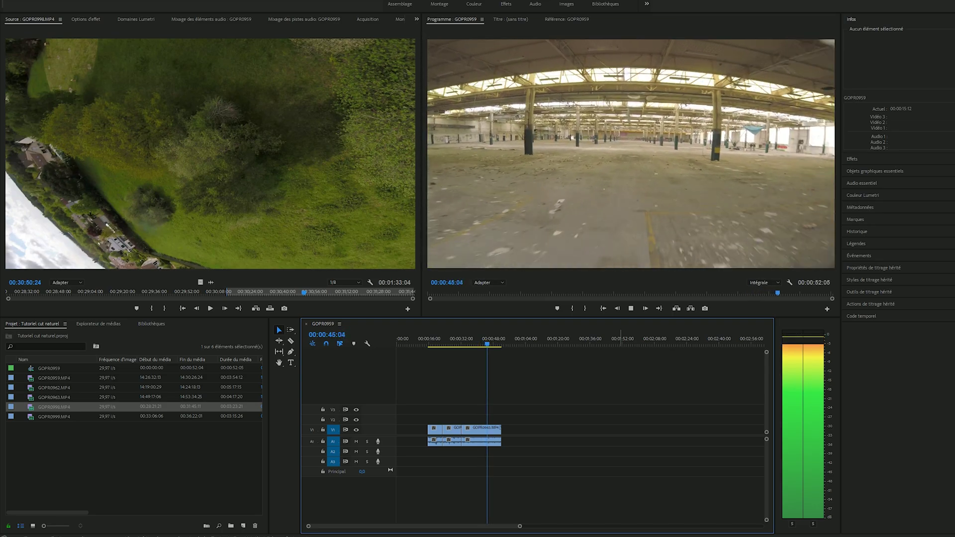
key(space)
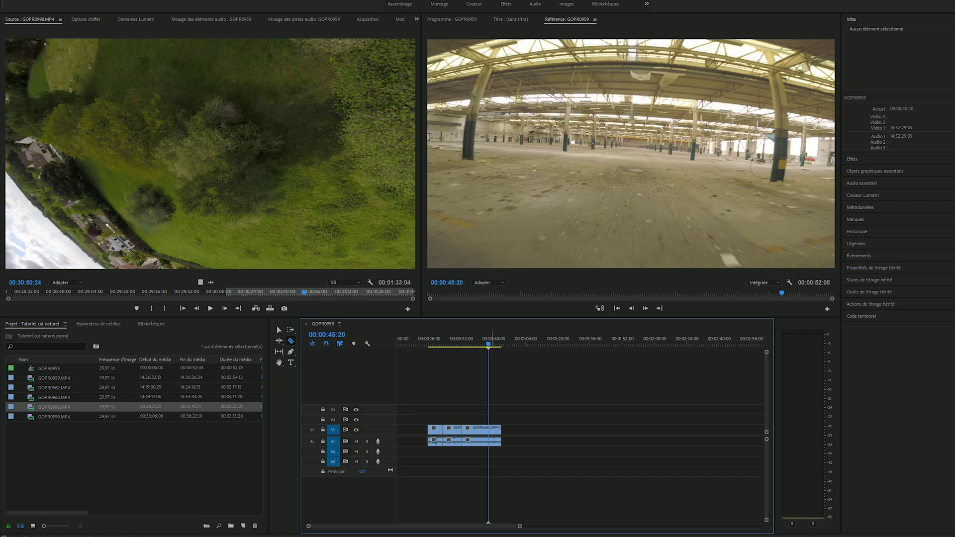
drag(500, 431, 488, 431)
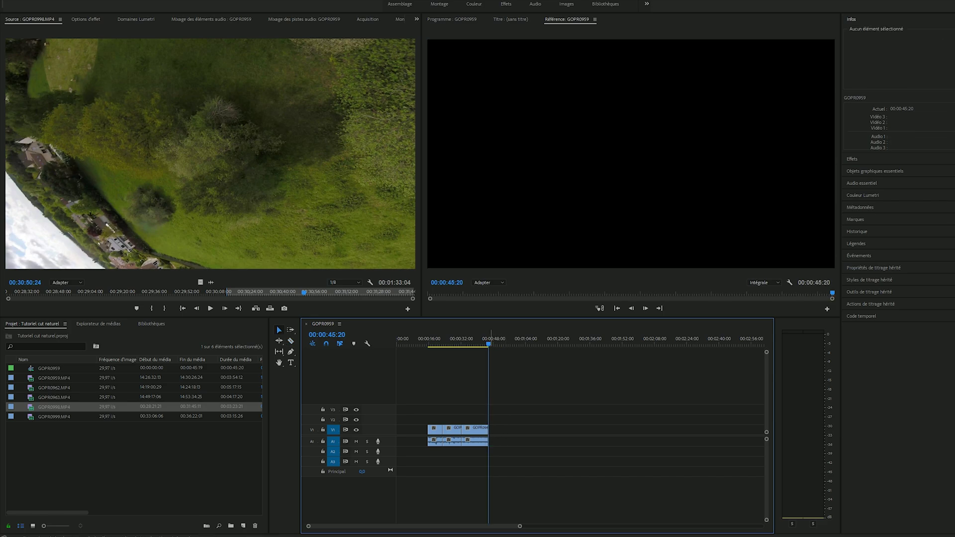
- Apply the default transitions at the last clip's end and lengthen the video and audio fades toward the clip's start
right_click(489, 431)
click(541, 483)
key(equal)
key(equal)
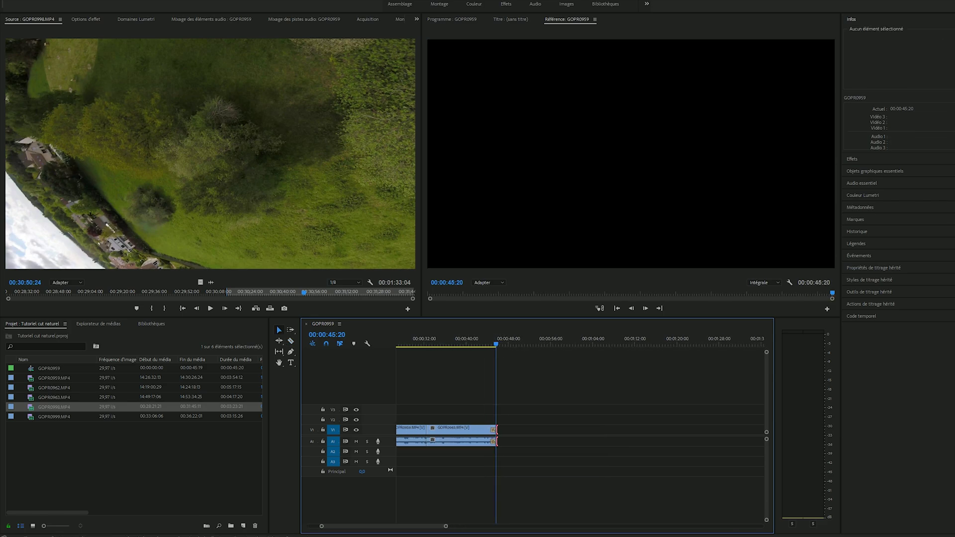
drag(488, 430, 473, 442)
click(475, 388)
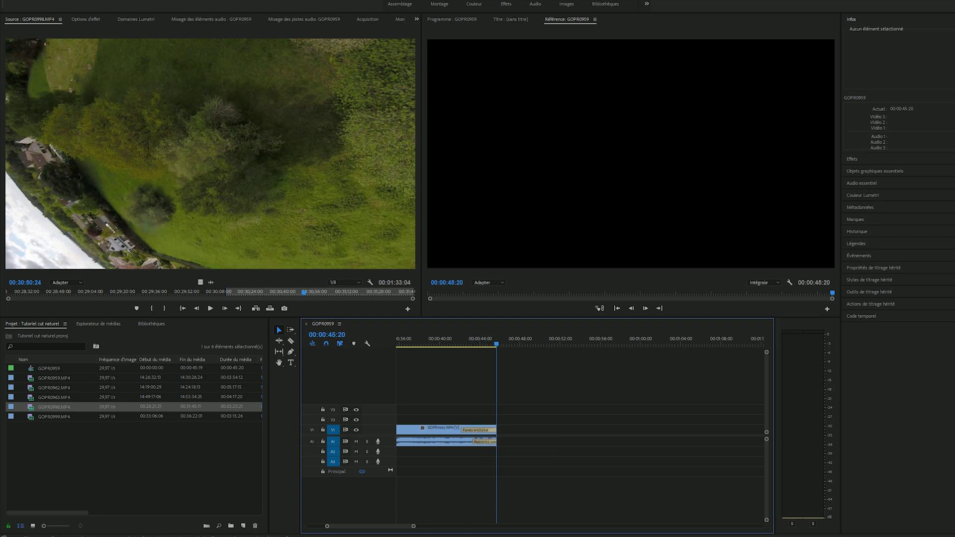
- Extend the first clip's start to 00:00:15:09 and apply the default transitions there
click(462, 339)
scroll(581, 433, left, 3)
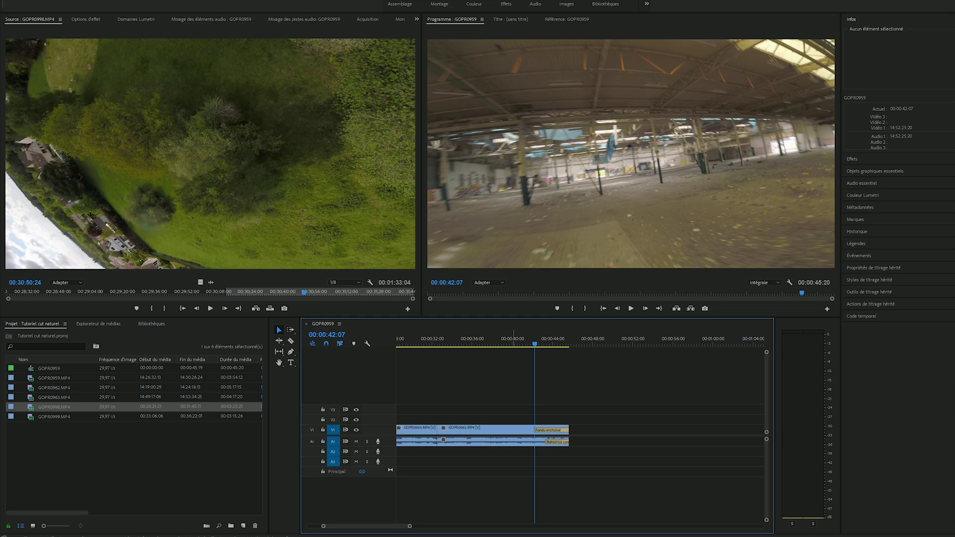
scroll(580, 433, left, 8)
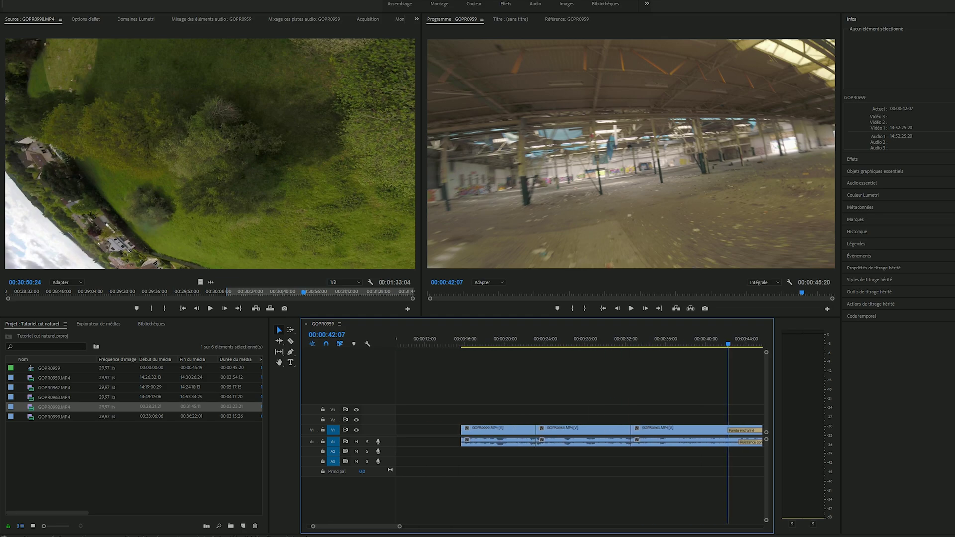
click(462, 338)
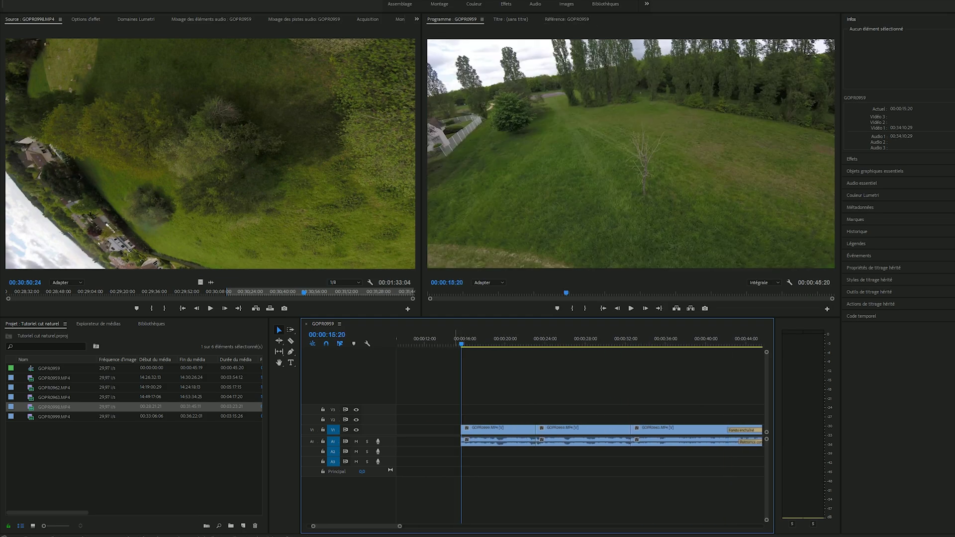
drag(462, 443, 459, 442)
right_click(460, 442)
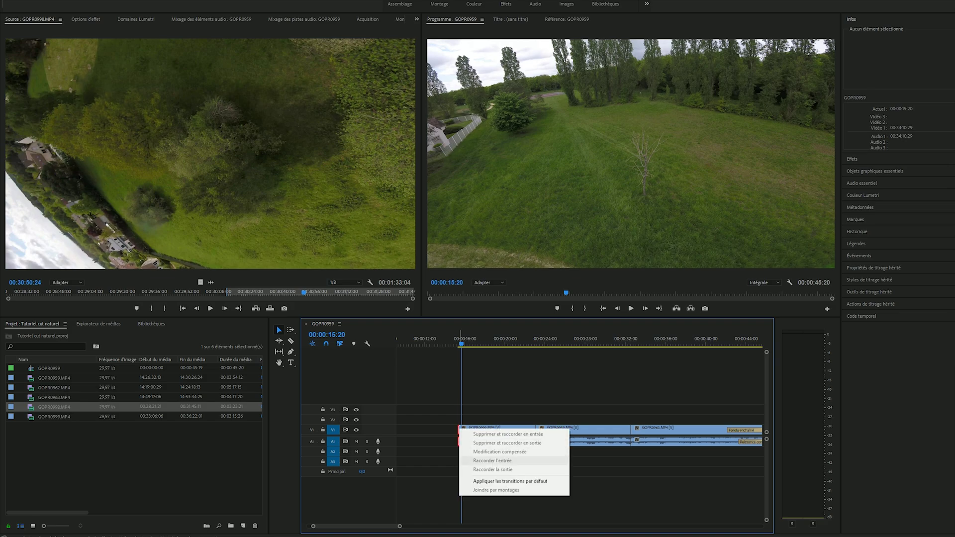
click(512, 481)
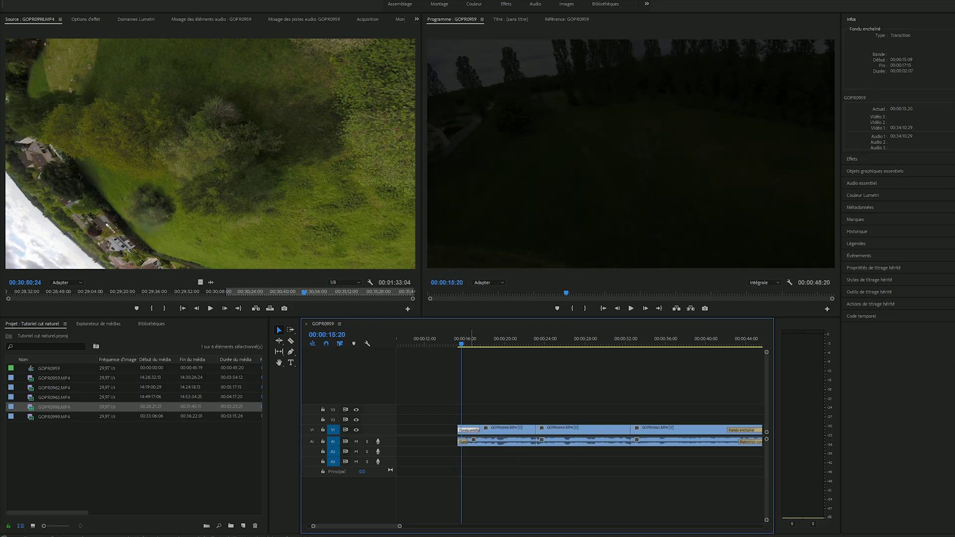
- Lengthen the audio fades at the sequence's start and end to match the video fades above them, and clear the selection
drag(468, 442, 479, 442)
scroll(479, 441, down, 1)
scroll(582, 433, right, 3)
drag(642, 441, 631, 442)
key(ctrl+shift+a)
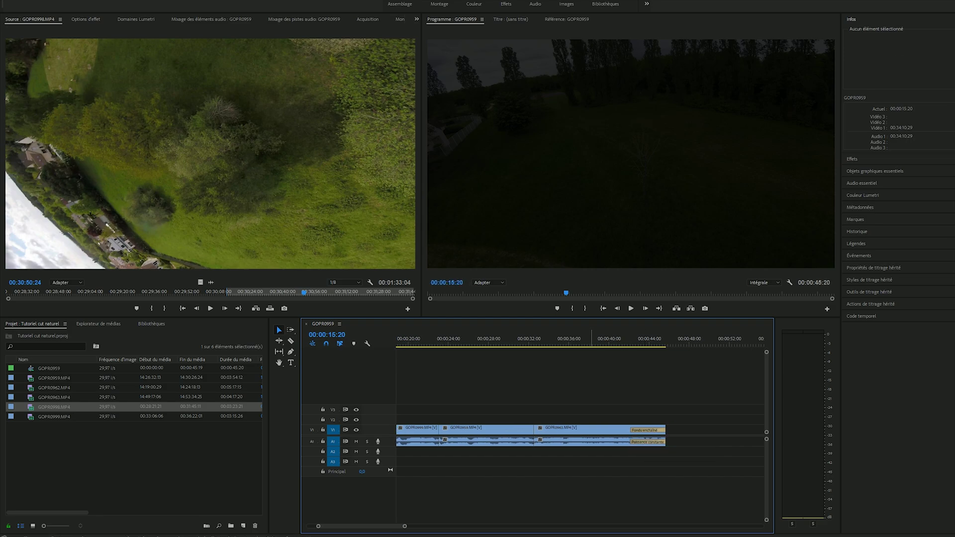
- Play the sequence from 00:00:19:24 through the first cut to check how the two clips join
scroll(580, 435, left, 3)
drag(443, 336, 446, 336)
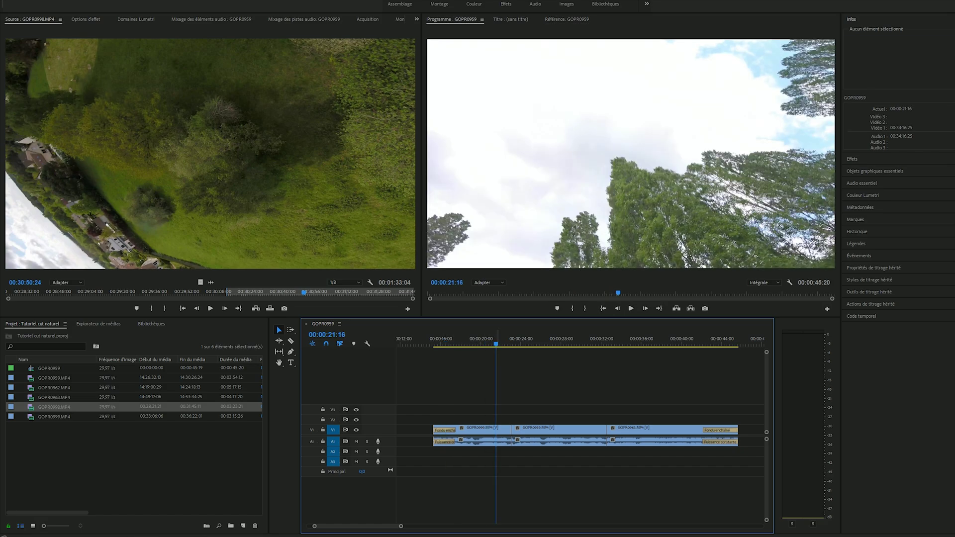
click(478, 340)
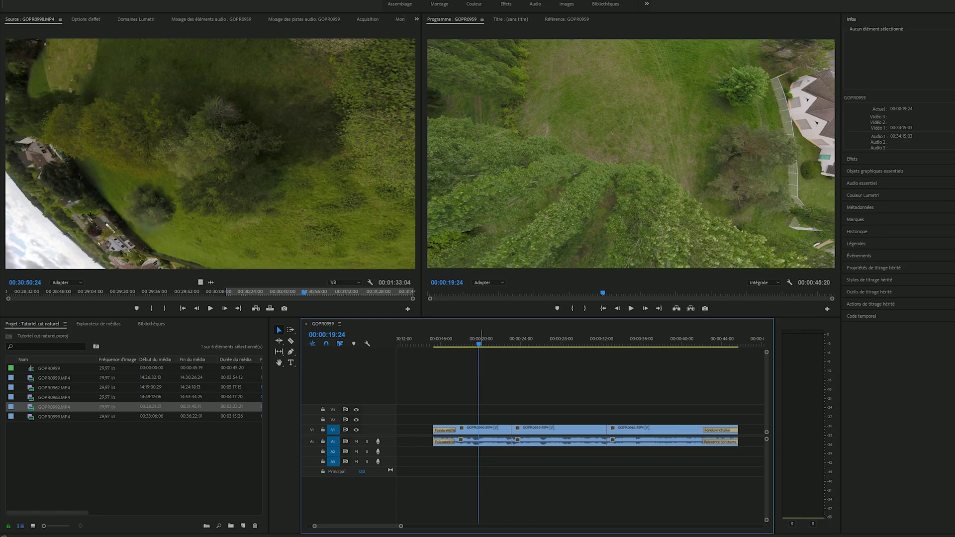
key(space)
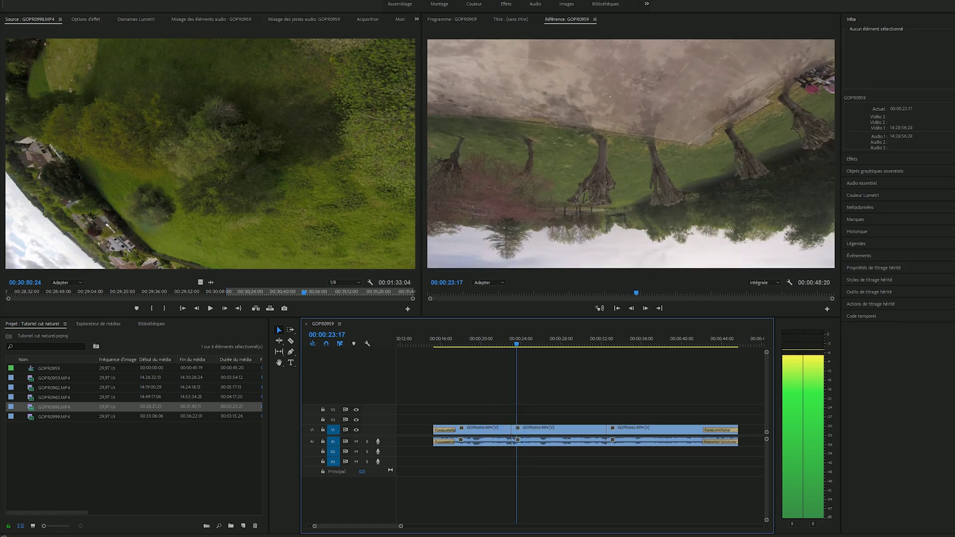
key(space)
- Look through the GOPR0998.MP4 source footage for another flip suitable for a matching cut
key(shift+2)
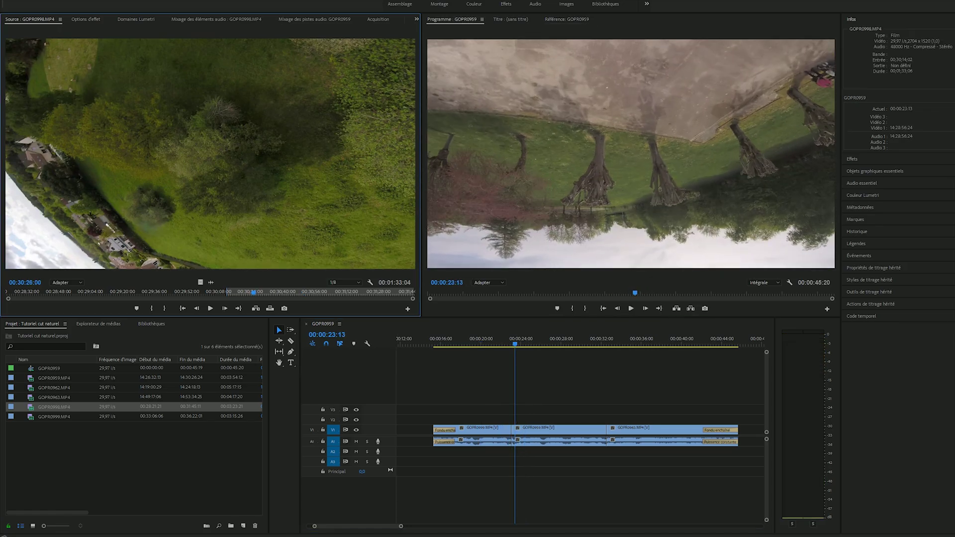
key(Left)
key(Left)
key(Left)
key(Left)
key(Left)
key(Left)
drag(273, 293, 286, 292)
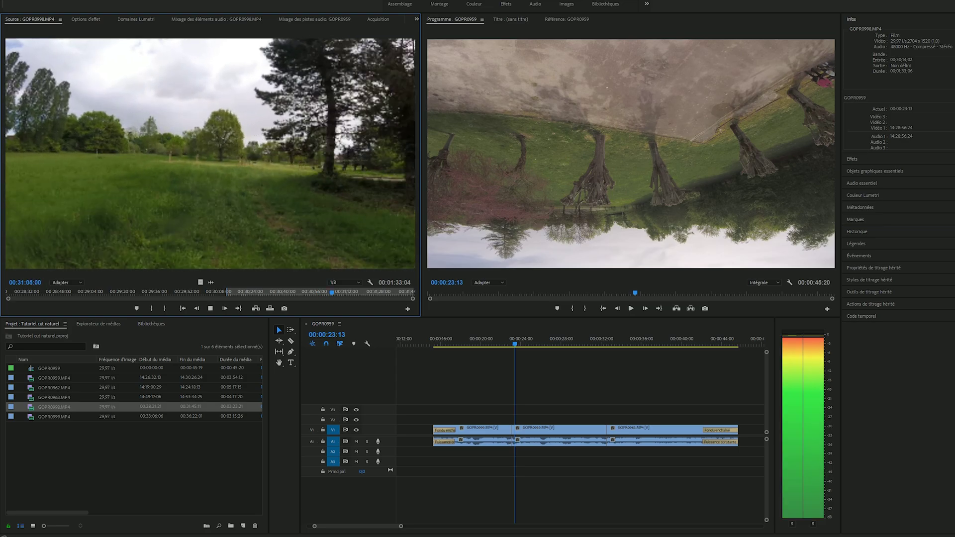
key(space)
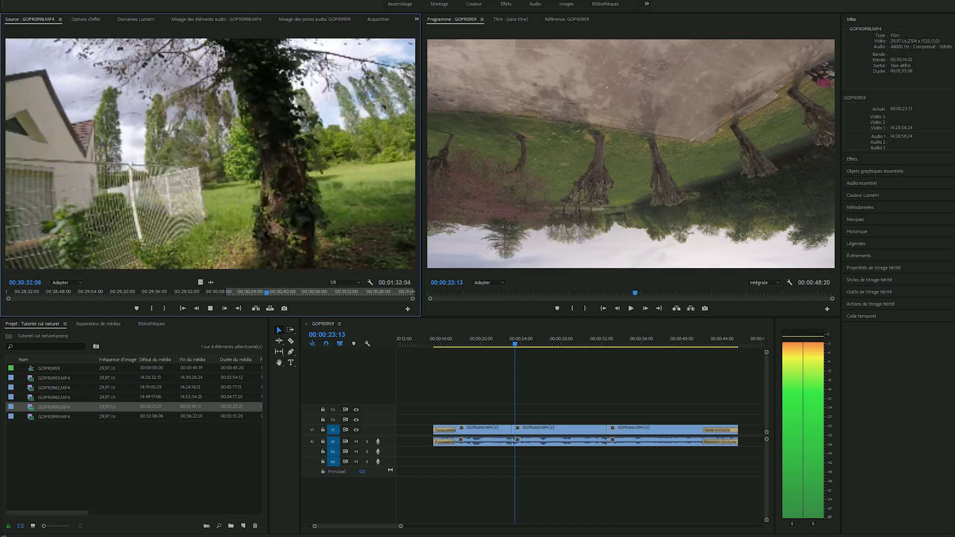
key(space)
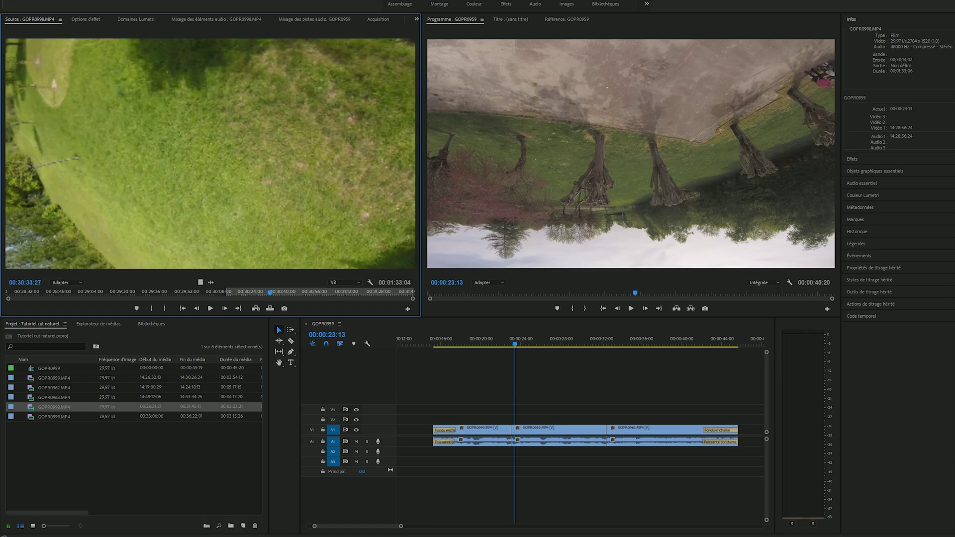
- Examine the flip near 00:30:33 in the GOPR0998.MP4 source frame by frame
key(Left)
key(Left)
key(Left)
key(Left)
key(Left)
key(Left)
key(Right)
key(Right)
key(Right)
key(Right)
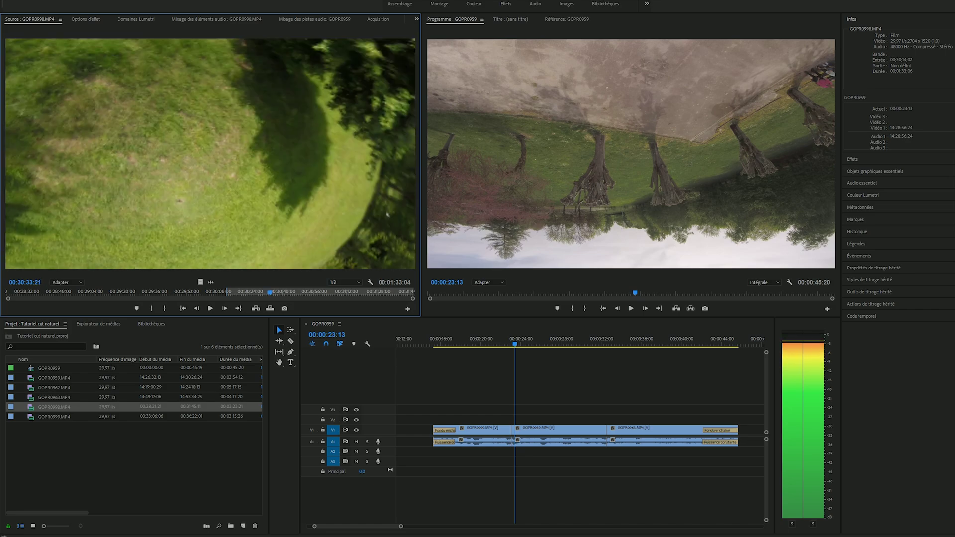
key(Left)
key(Left)
key(Left)
key(Left)
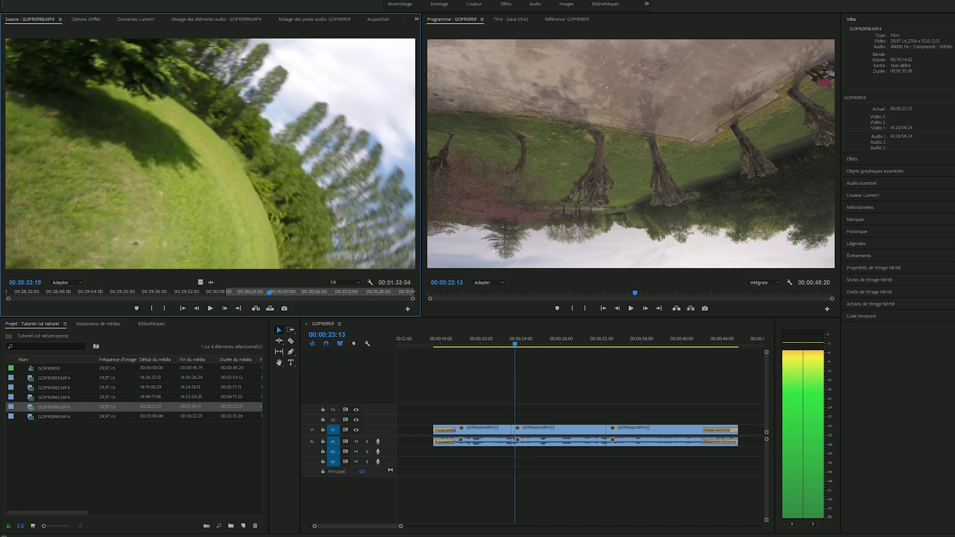
key(Right)
key(Right)
key(Right)
key(Right)
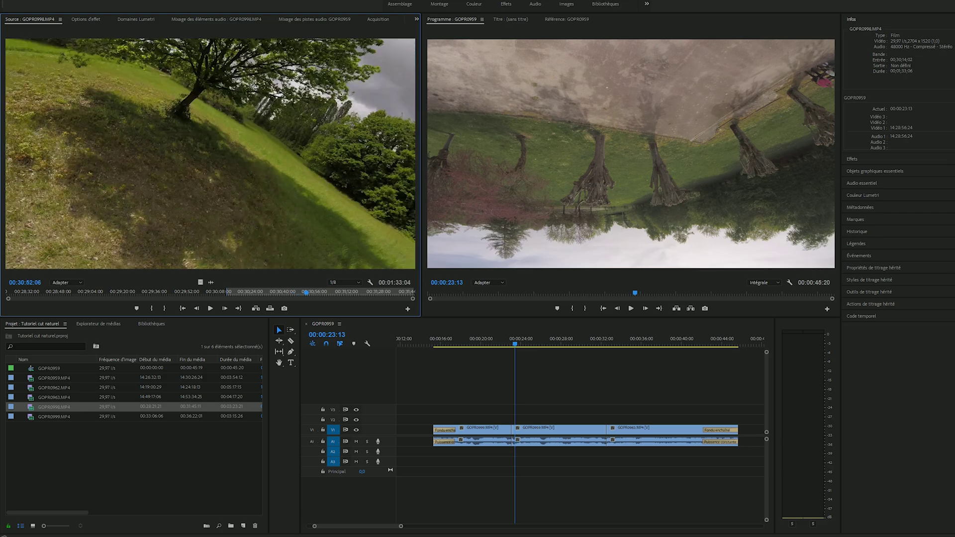
- Play the GOPR0998.MP4 source on to the flip near 00:30:58 and compare its frames back and forth
drag(306, 292, 317, 292)
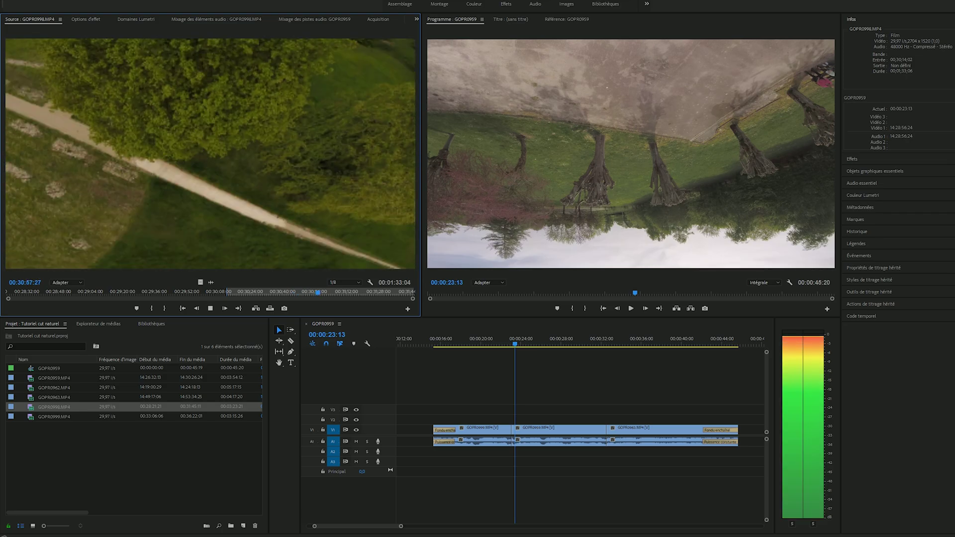
key(k)
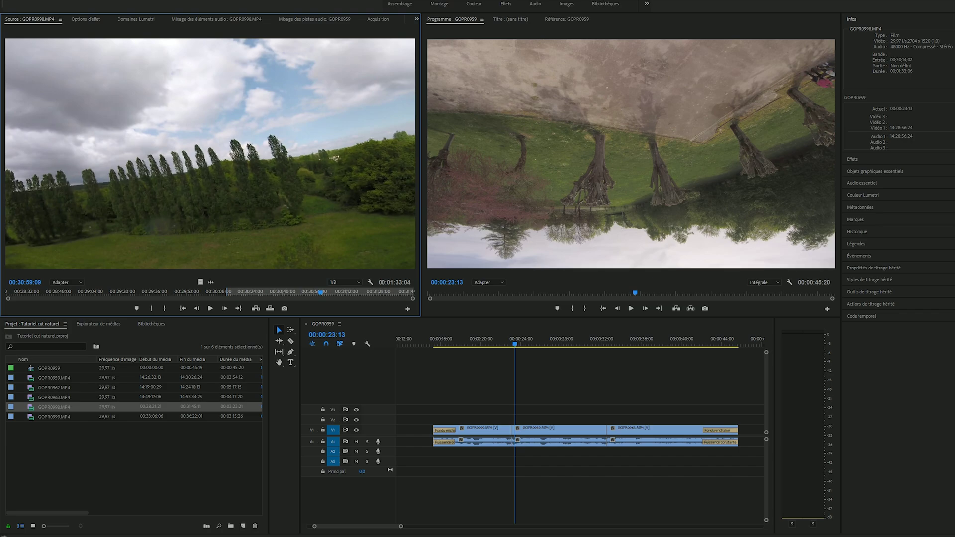
key(j)
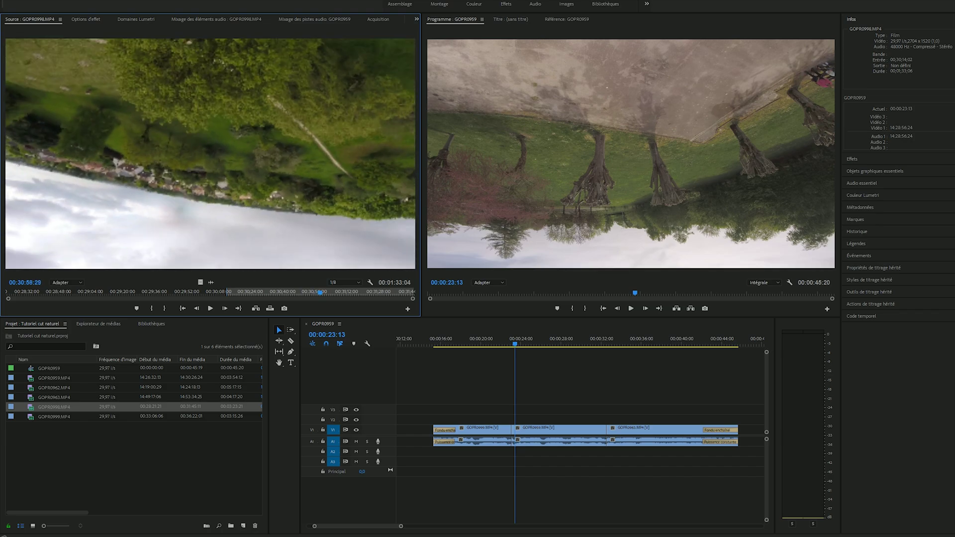
key(Right)
key(Right)
key(Right)
key(Right)
key(Right)
key(Left)
key(Left)
key(Left)
key(Left)
key(Left)
key(Left)
key(Left)
key(Left)
key(Left)
key(Left)
key(Right)
key(Right)
key(Right)
key(Right)
key(Right)
key(Right)
key(Right)
key(Right)
key(Right)
key(Right)
key(Right)
key(Right)
key(Right)
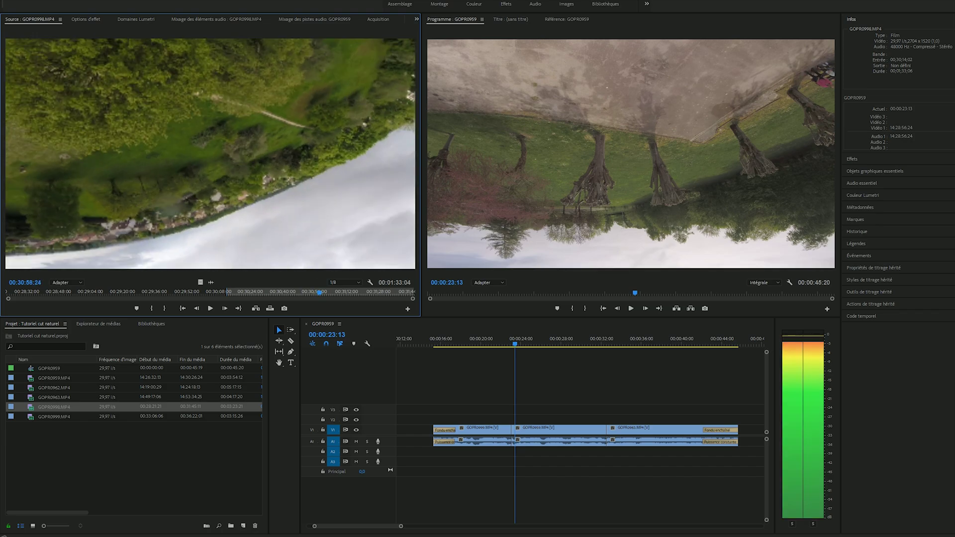
key(Left)
key(Left)
key(Left)
key(Left)
key(Left)
key(Left)
key(Left)
key(Left)
key(Left)
key(Left)
key(Left)
key(Left)
key(Left)
key(Left)
key(Left)
key(Left)
key(Left)
key(Left)
key(Left)
key(Left)
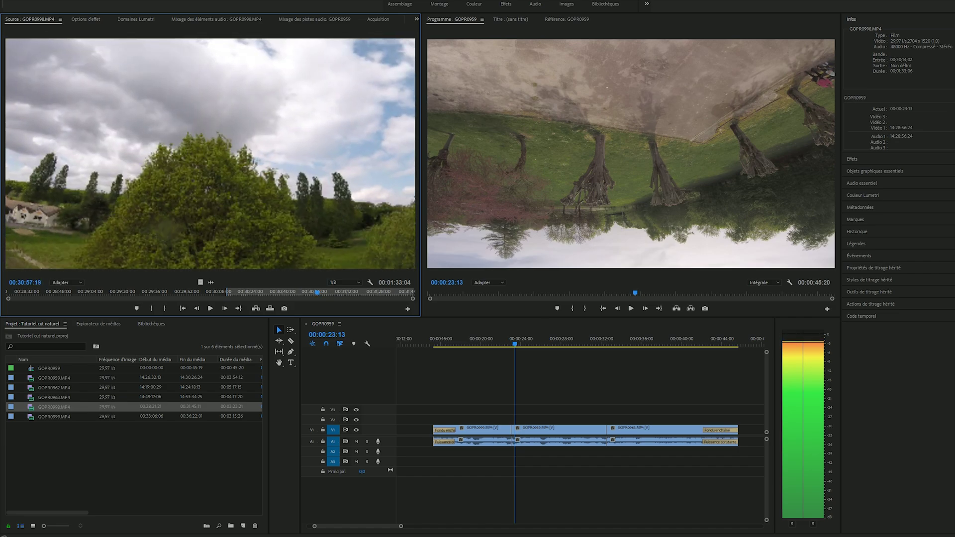
key(Right)
key(Right)
key(Right)
key(Right)
key(Right)
key(Right)
key(Right)
key(Right)
key(Right)
key(Right)
key(Right)
key(Right)
key(Right)
key(Right)
key(Right)
key(Right)
key(Right)
key(Right)
key(Right)
key(Right)
key(Right)
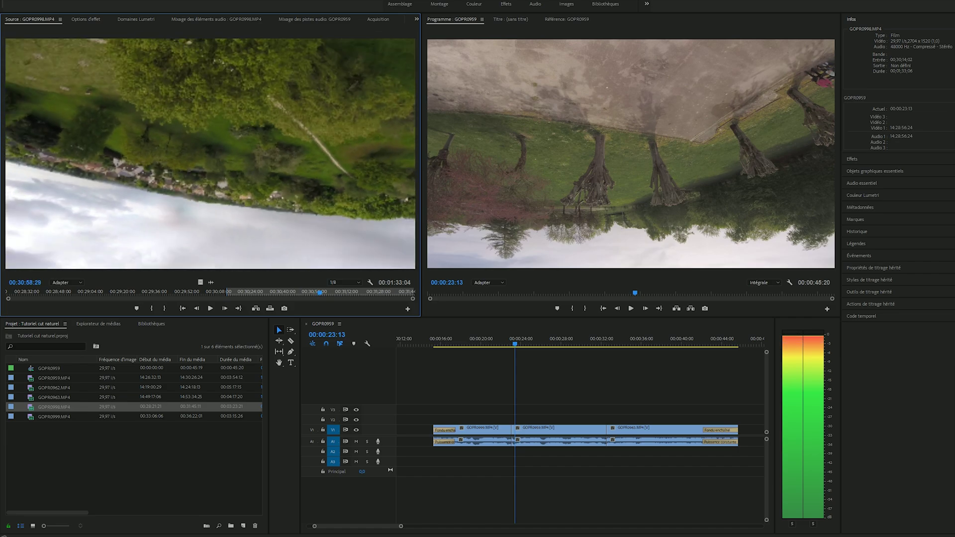
- Open the GOPR0959.MP4 clip from the project in the source monitor
click(53, 378)
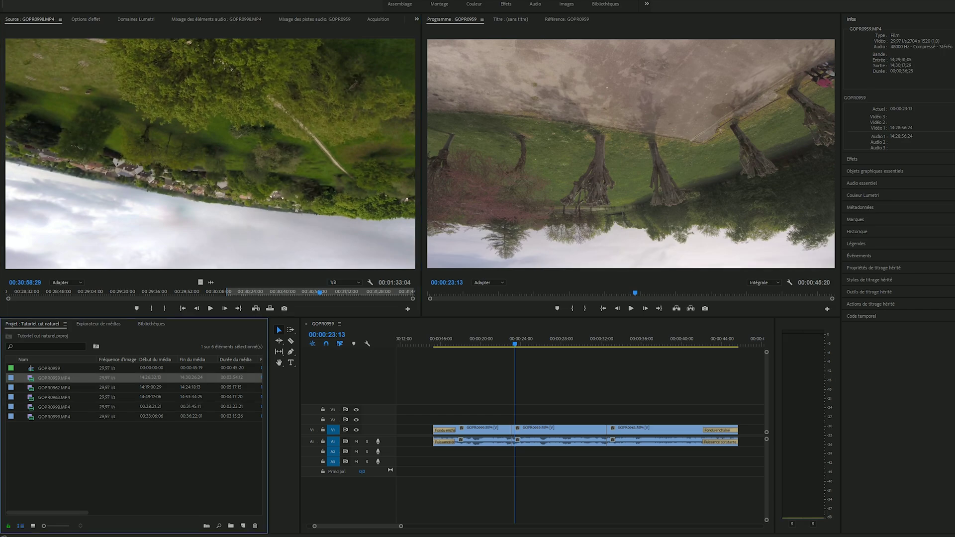
double_click(54, 377)
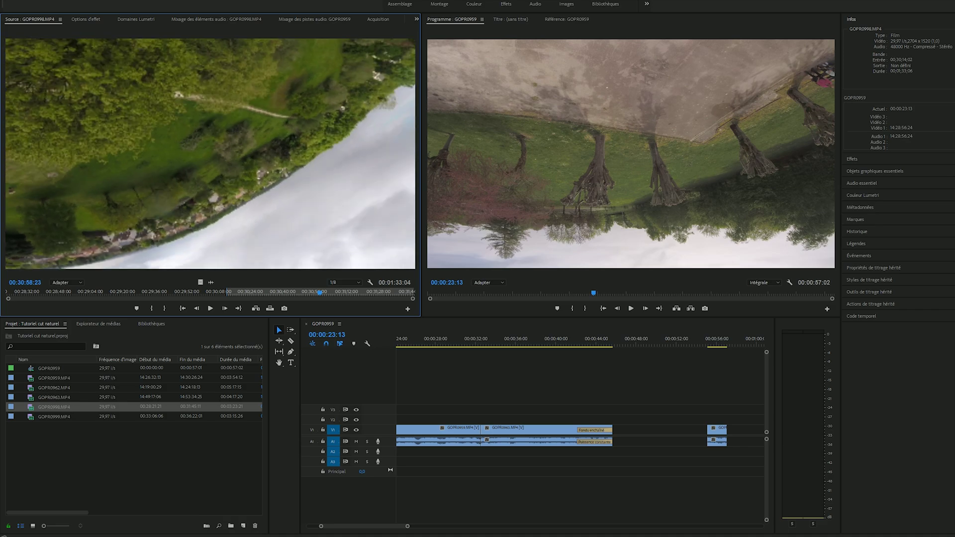
- Set an In point in GOPR0998.MP4 during the flip near 00:30:58 and check the neighbouring frames
key(j)
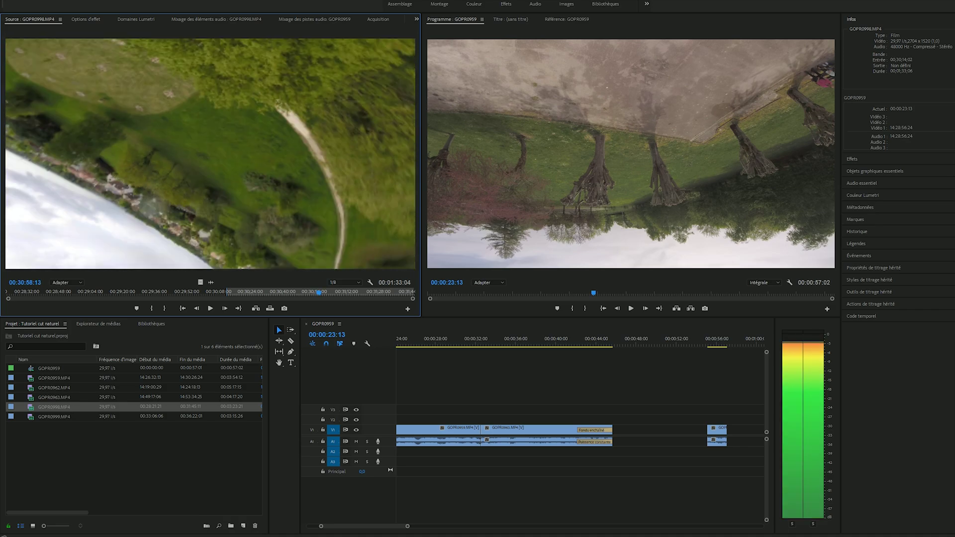
key(i)
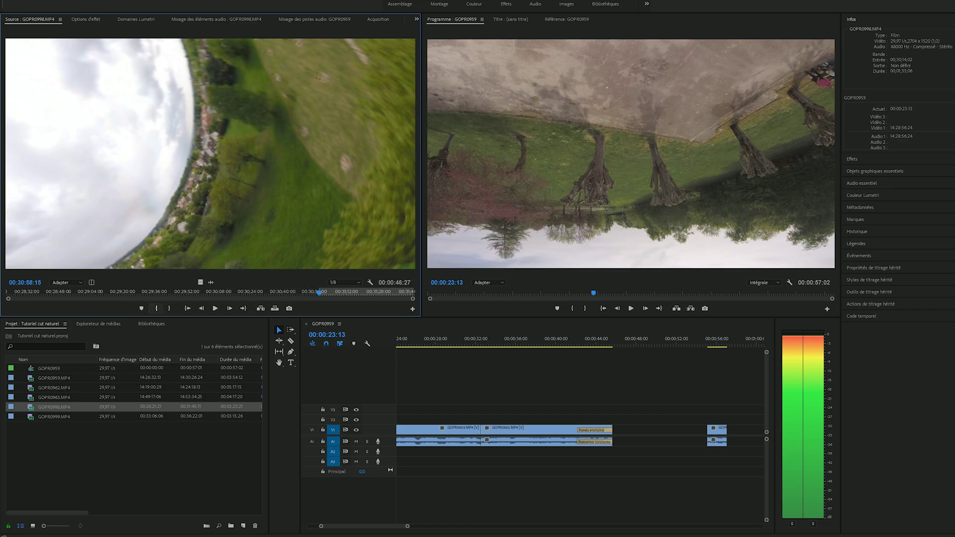
key(space)
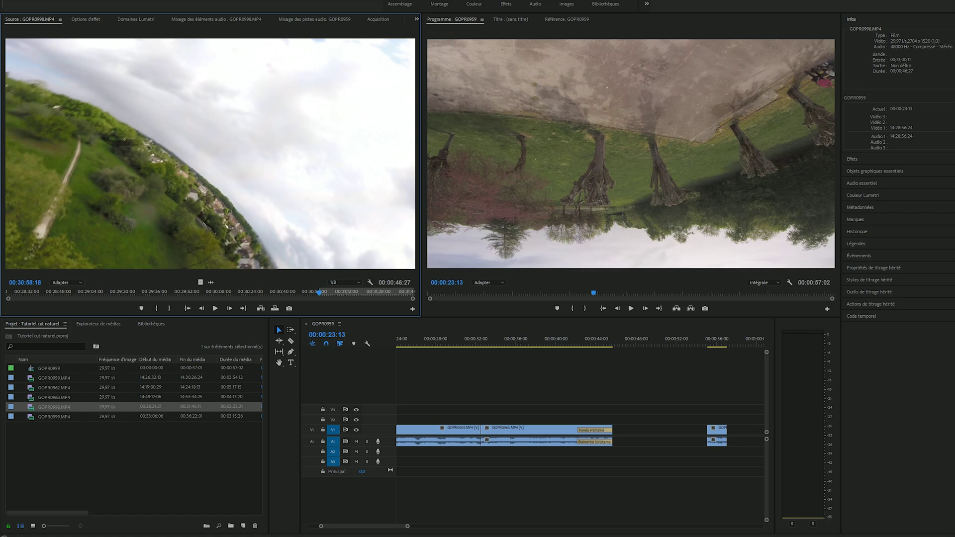
key(Right)
key(Right)
key(Right)
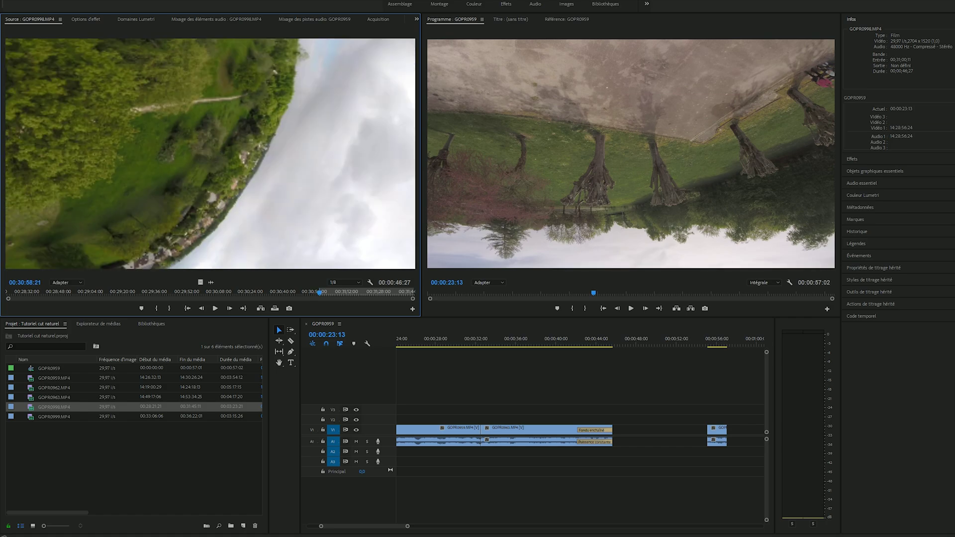
key(Left)
key(Left)
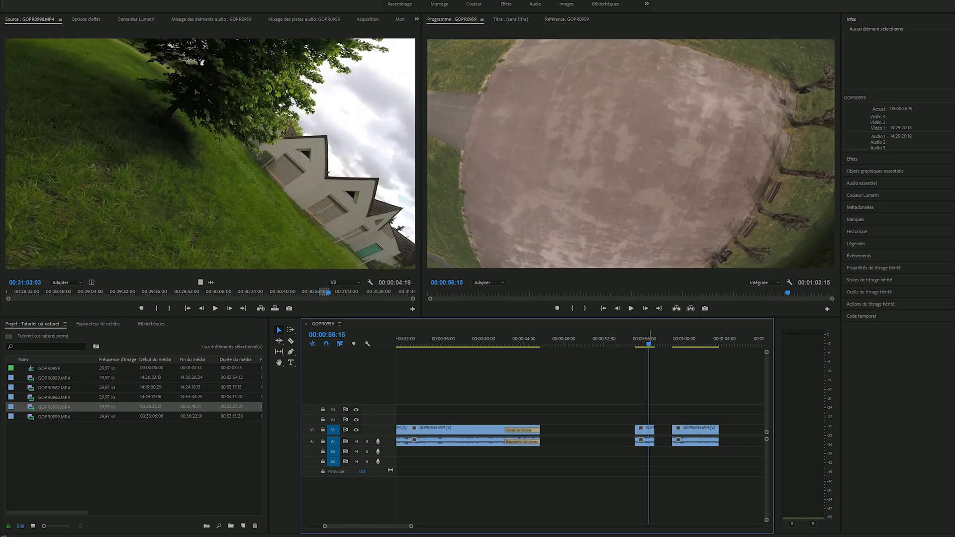
- Examine the flip at the end of the separate GOPR0959 clip, between 00:00:56:15 and 00:00:57:00 in the sequence
key(space)
key(space)
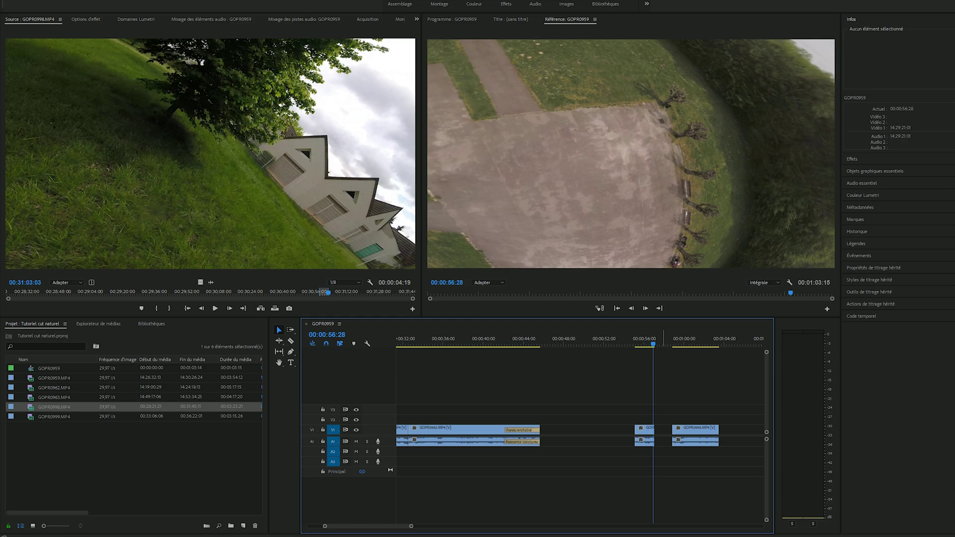
key(Left)
key(Left)
key(Left)
key(Left)
key(Left)
key(Left)
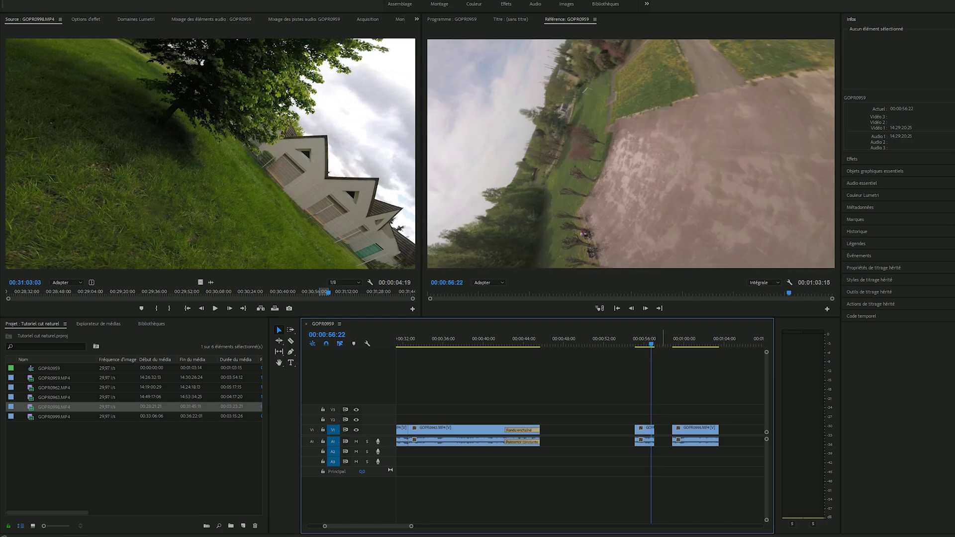
key(space)
key(space)
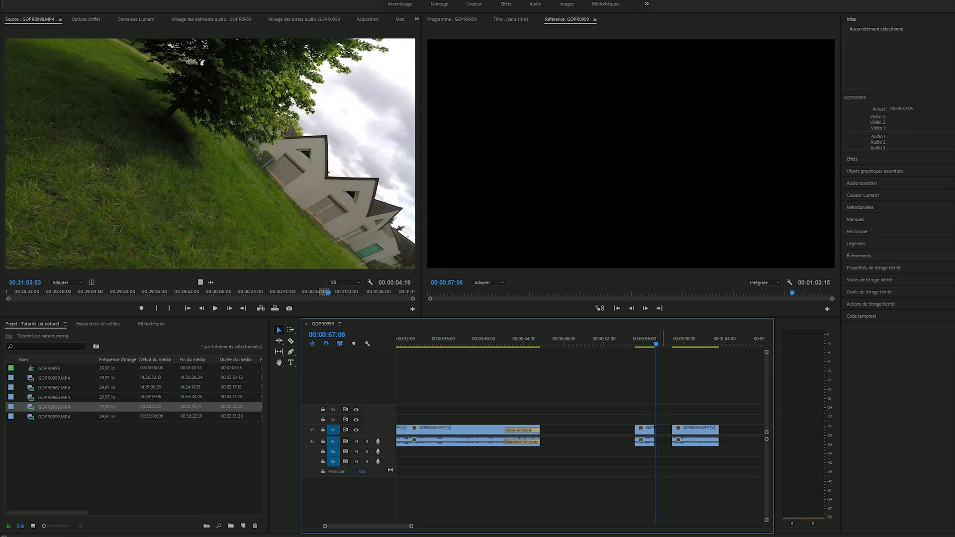
click(647, 343)
key(space)
key(space)
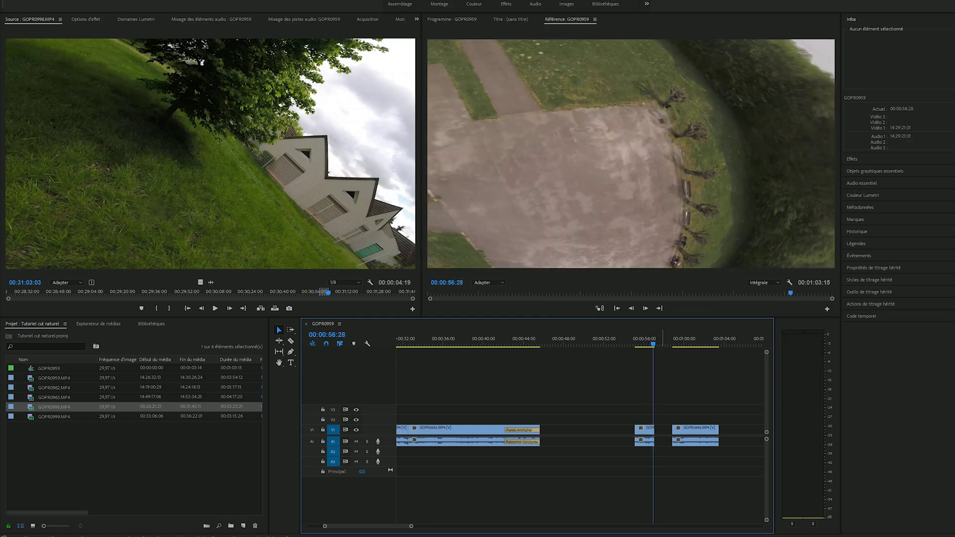
key(Right)
key(Right)
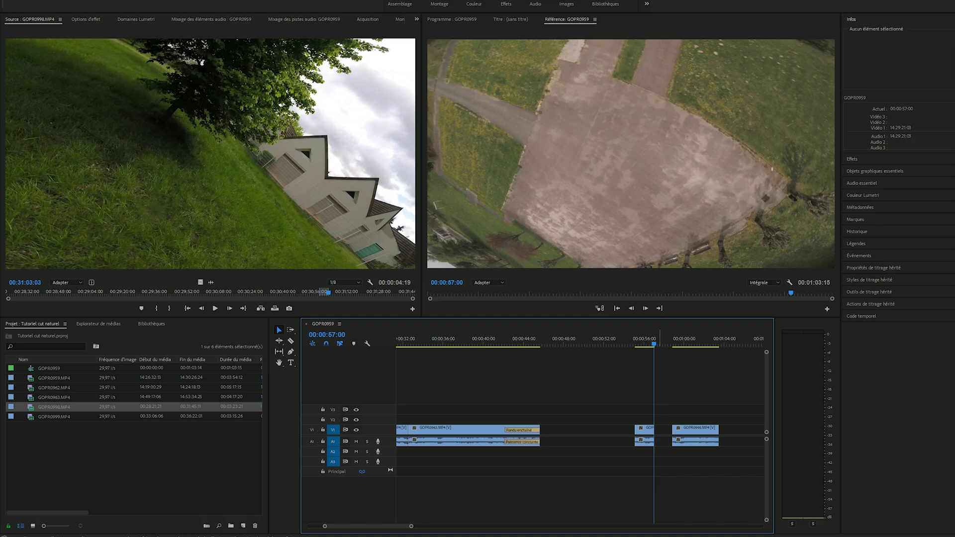
- Check the final frames of the separate clip up to 00:00:57:02 and delete the gap before the following clip
scroll(659, 337, up, 2)
drag(644, 342, 635, 342)
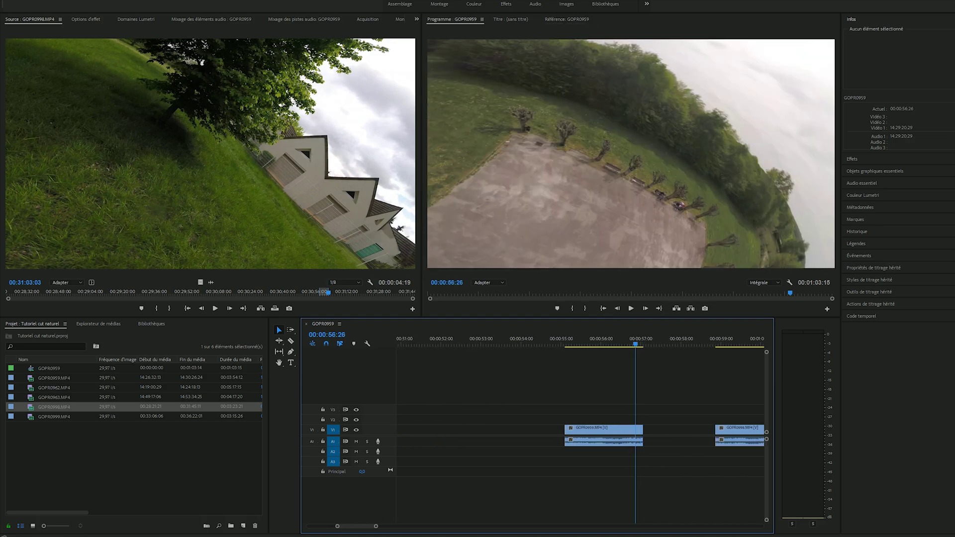
key(Right)
key(Right)
key(Right)
key(Right)
key(Right)
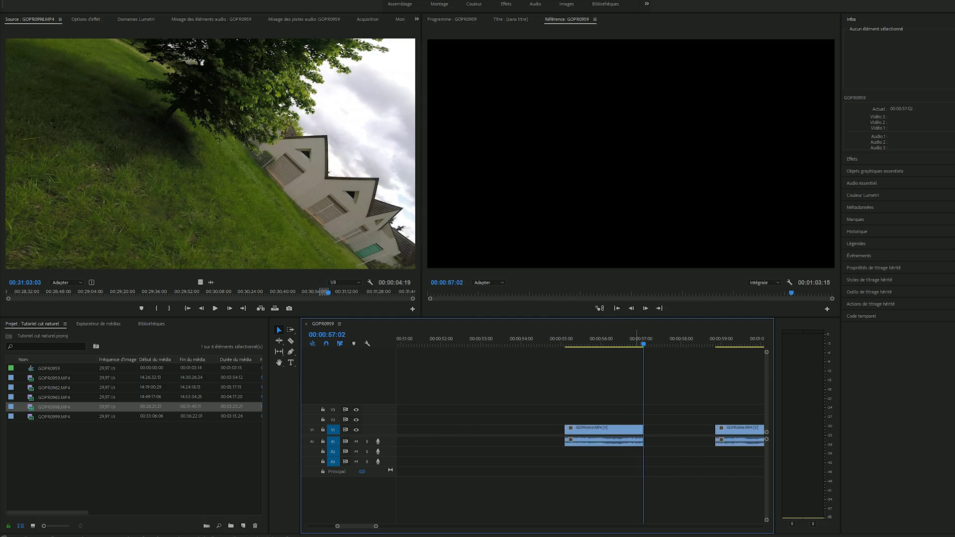
click(679, 429)
key(Delete)
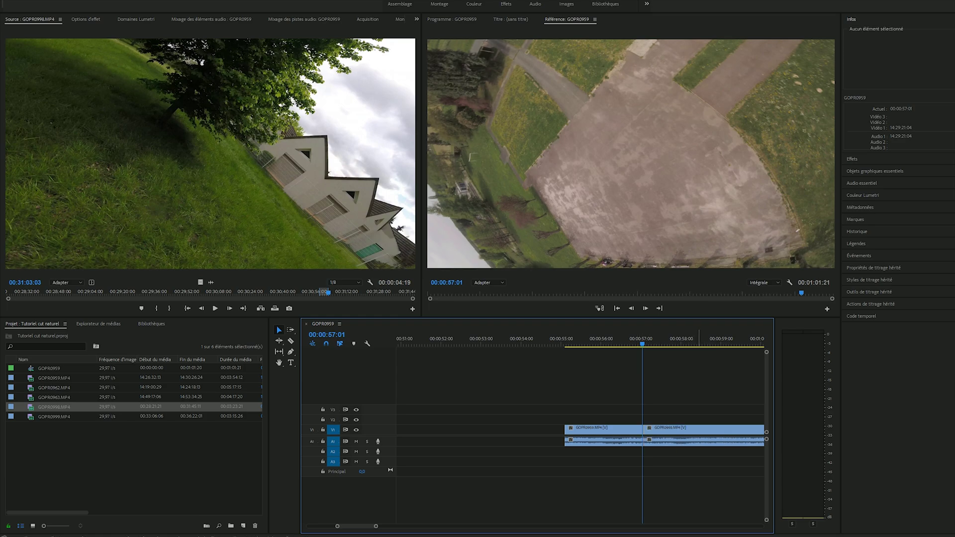
- Play across the new cut between the two separate clips and inspect the flip frames back to 00:00:56:22
drag(643, 342, 577, 338)
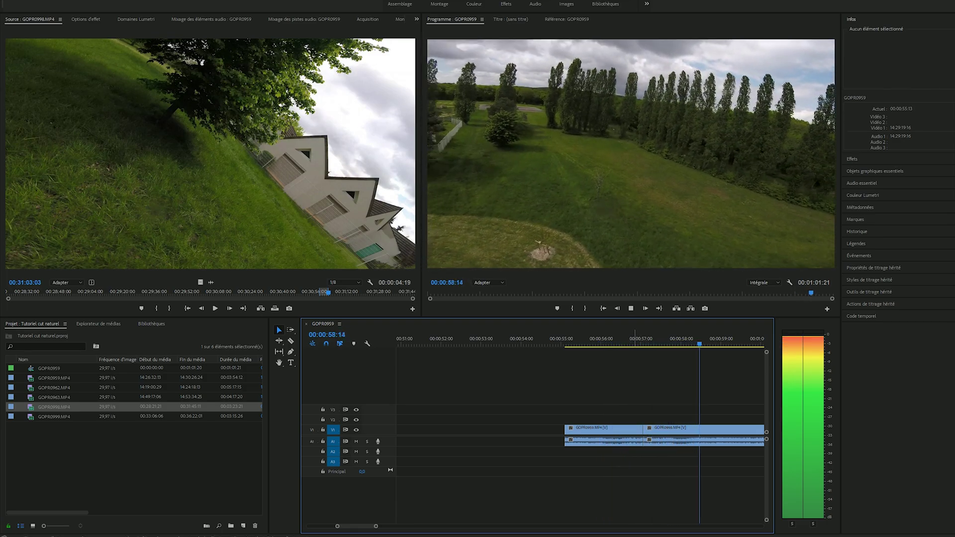
key(space)
click(628, 340)
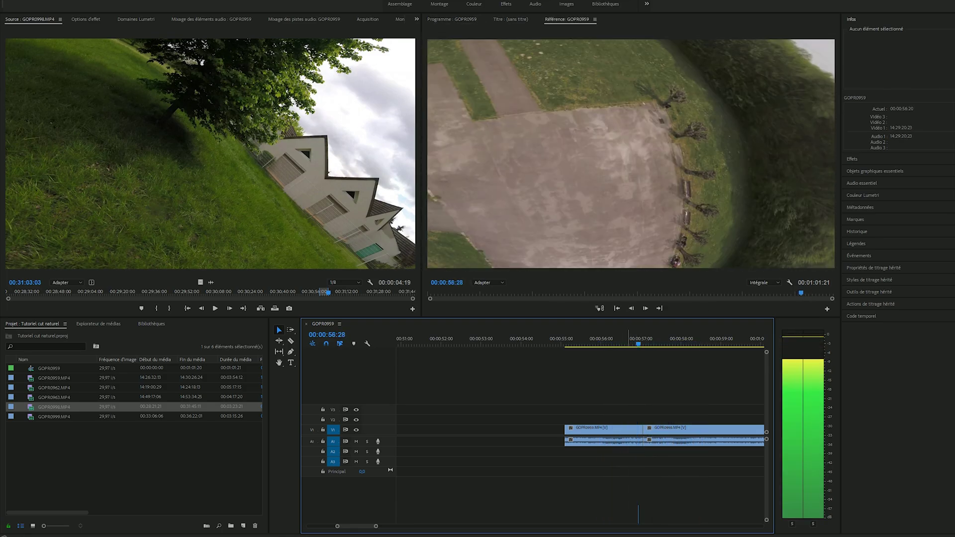
key(space)
key(Left)
key(Left)
key(Left)
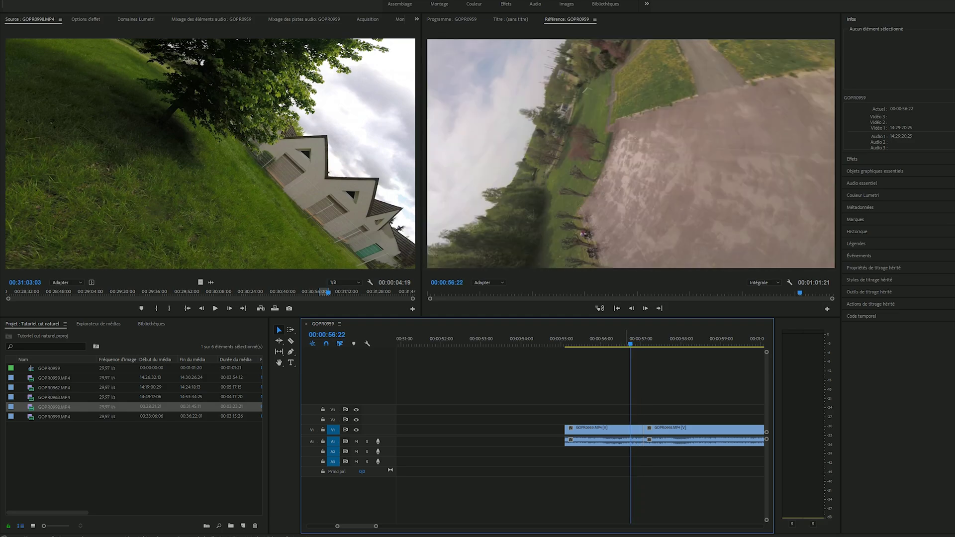
- Trim the separate GOPR0959 clip to end at 00:00:56:27 and close the gap before the following clip
key(Right)
key(Right)
key(Right)
key(Right)
key(Right)
key(Right)
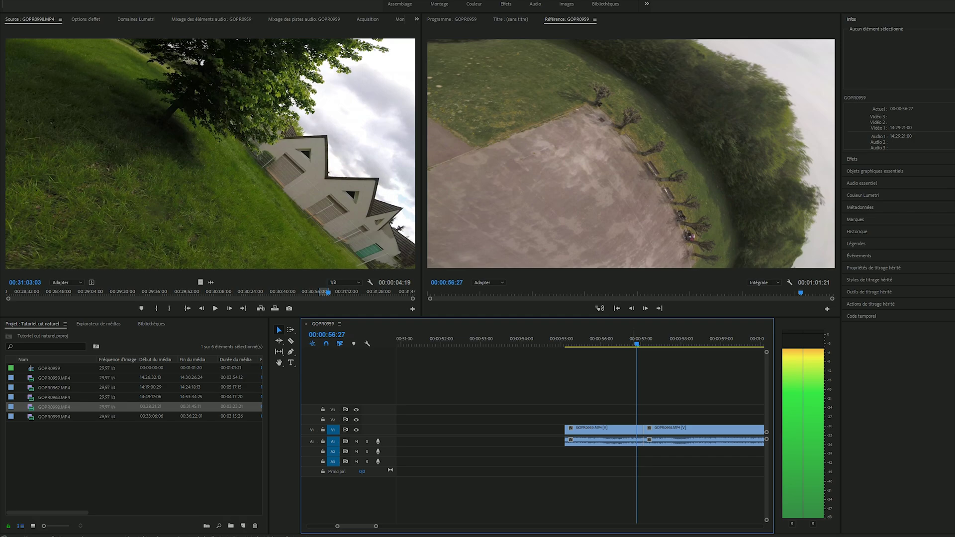
key(c)
click(637, 430)
key(v)
click(640, 429)
key(Delete)
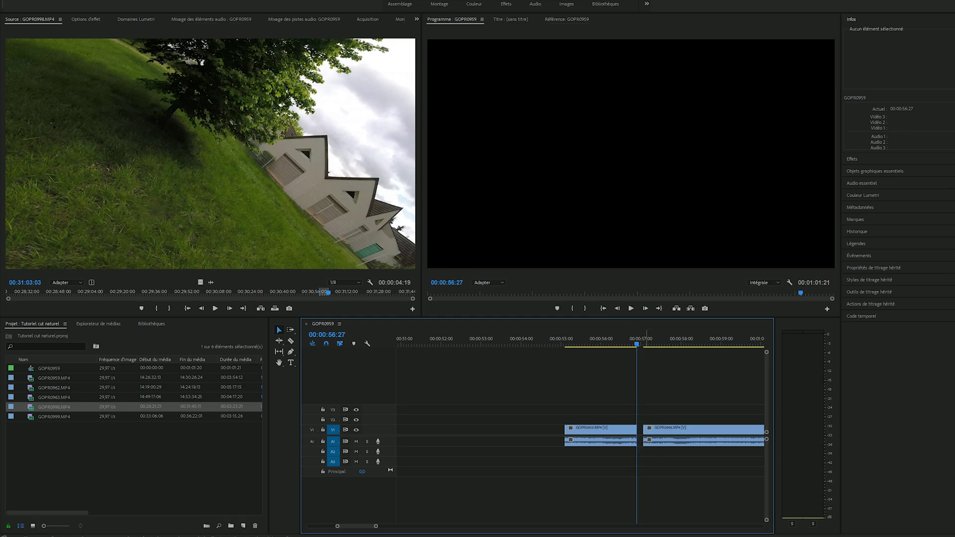
click(641, 429)
key(Delete)
- Play across the trimmed cut, then split the following clip at 00:00:59:18 and delete the rest of it
drag(631, 339, 591, 338)
key(space)
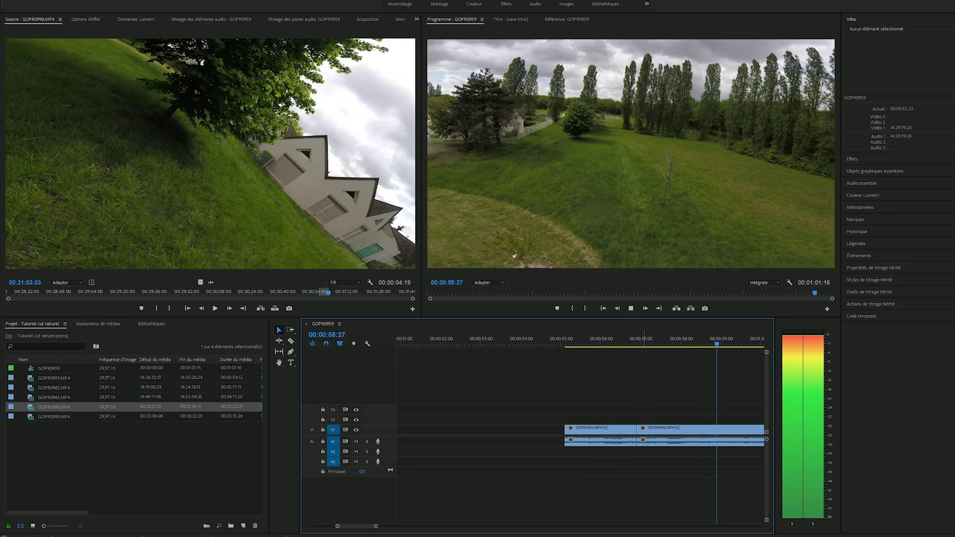
key(c)
click(744, 429)
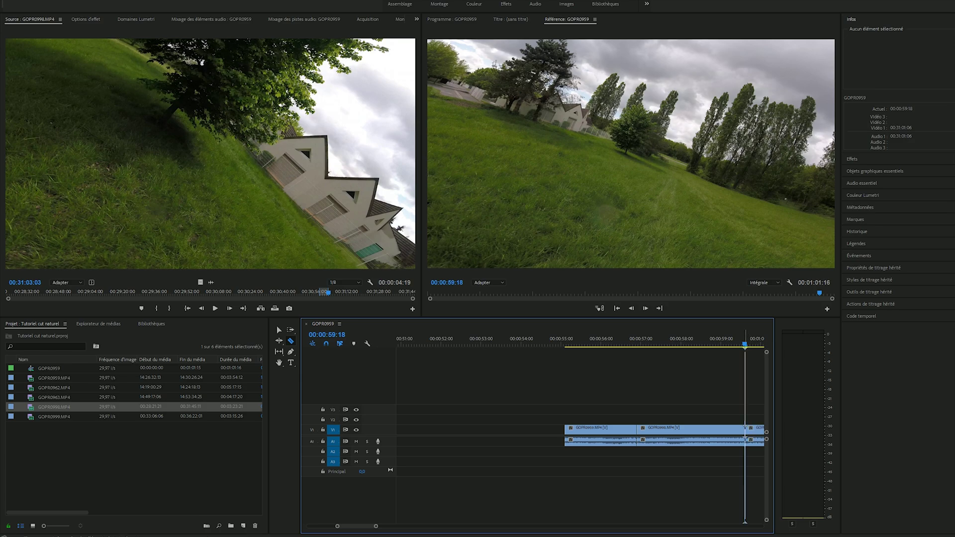
key(v)
click(755, 430)
key(Delete)
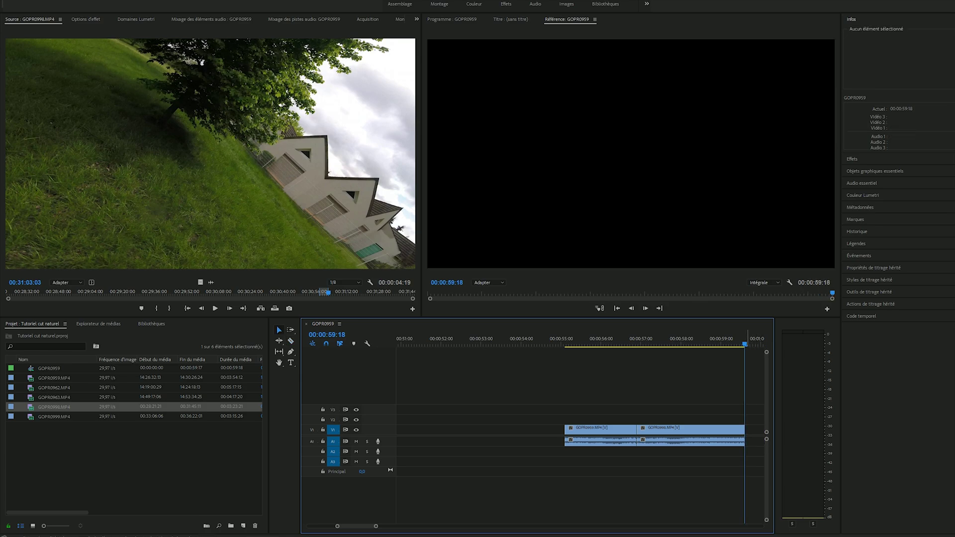
- Compare the flip frames before and after the cut, at 00:00:56:24 and 00:00:56:29, and save the project
click(600, 339)
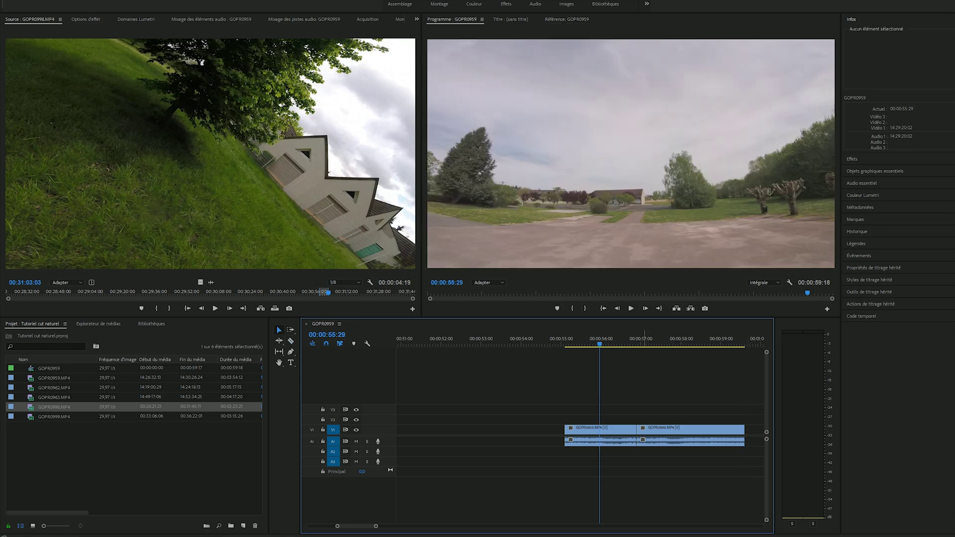
click(633, 340)
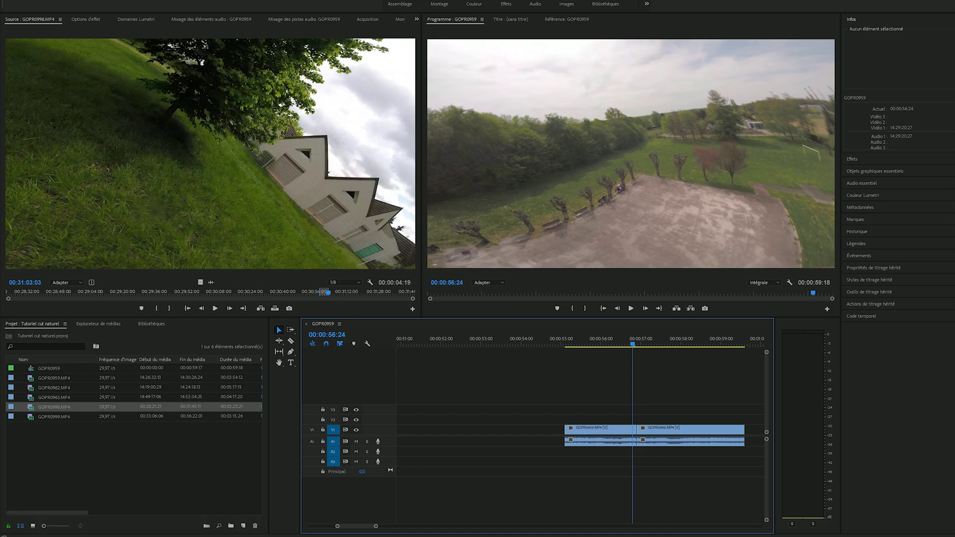
key(shift+Right)
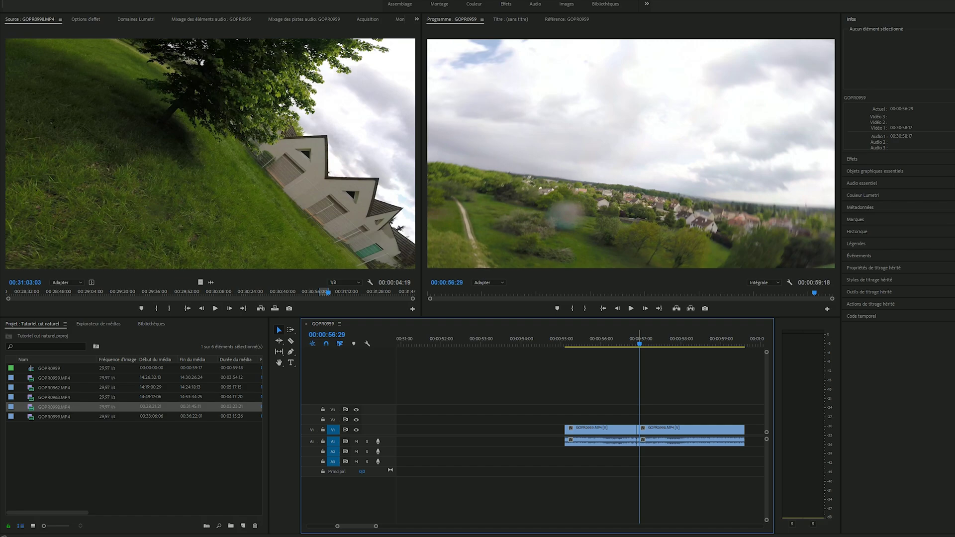
key(ctrl+s)
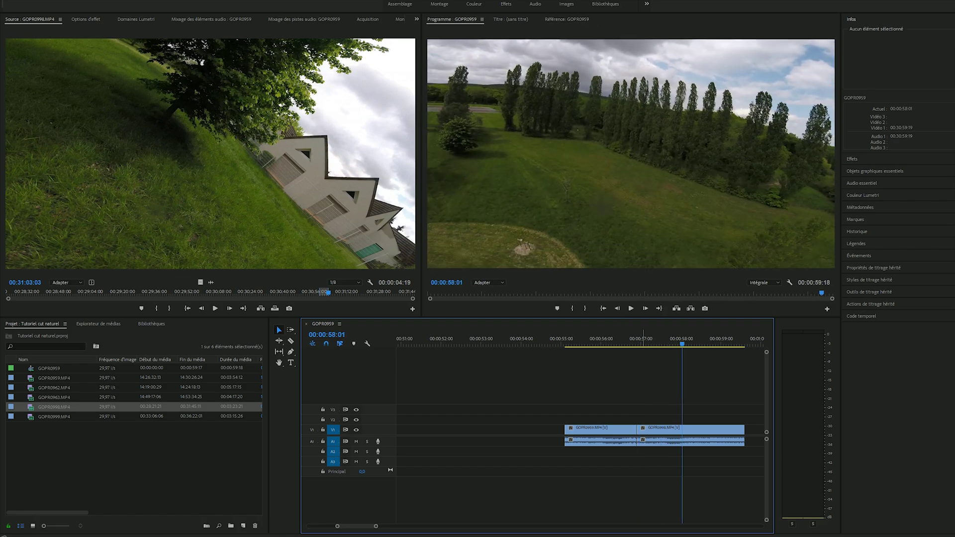
- Look through the second clip of the example cut at 00:00:58:00 and 00:00:59:04
drag(644, 343, 678, 343)
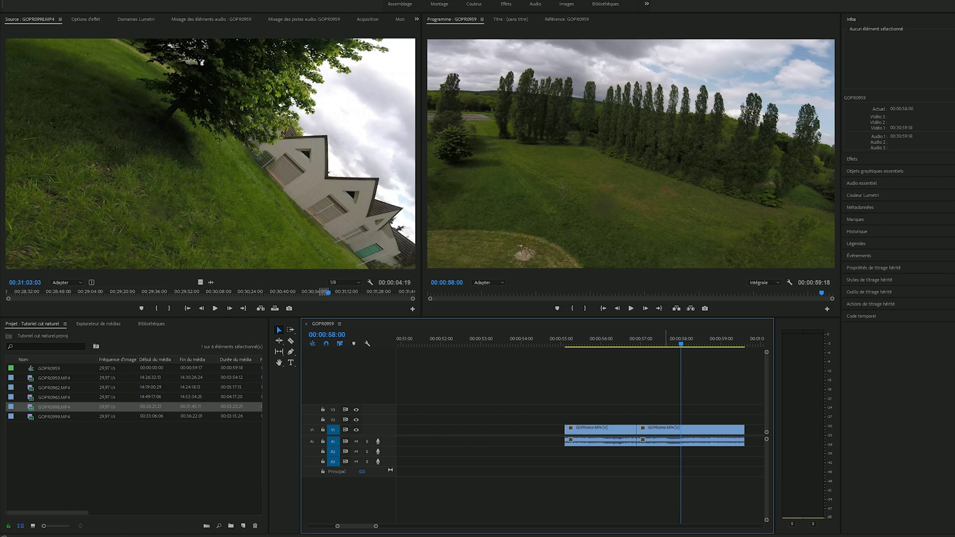
click(656, 342)
click(726, 343)
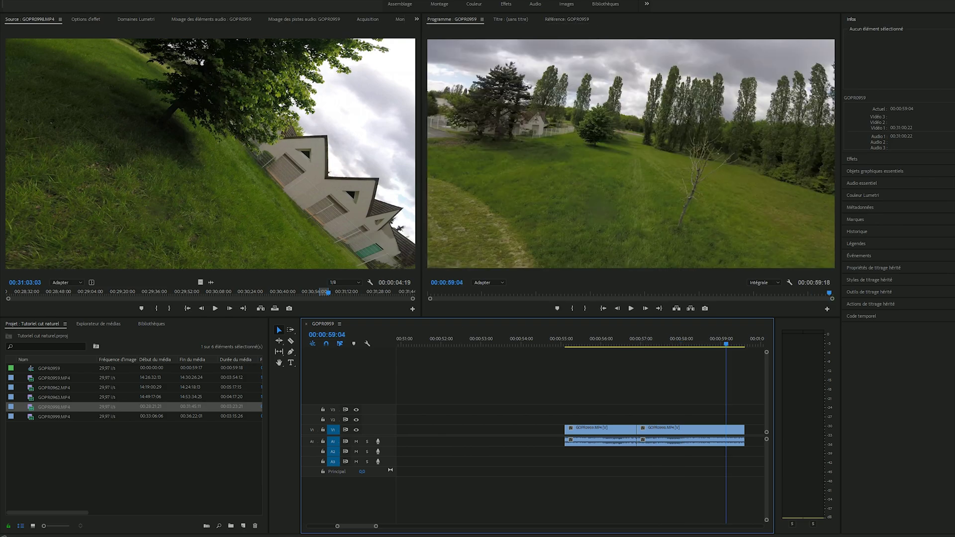
scroll(582, 433, right, 2)
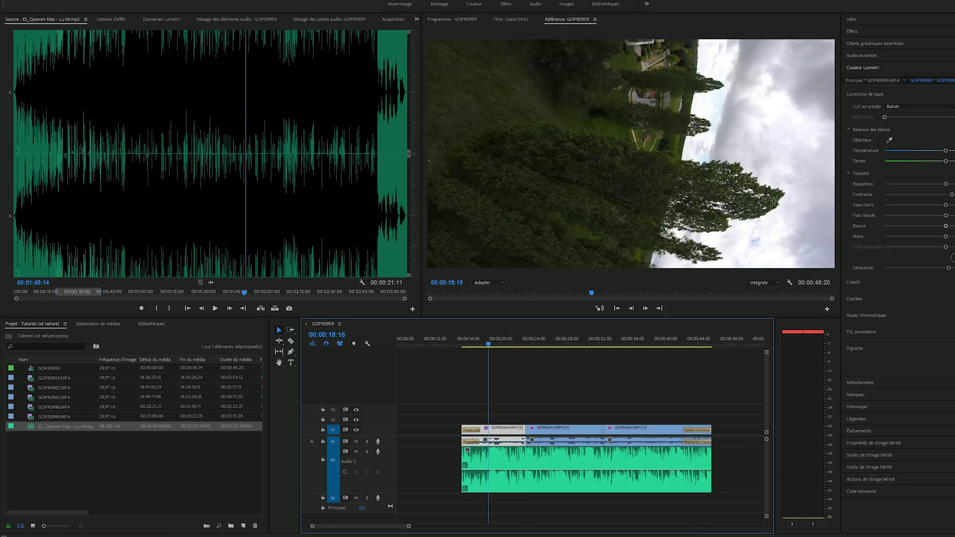
- Play the flip in the main edit repeatedly between about 00:00:18:15 and 00:00:19:20 to check it against the music
key(space)
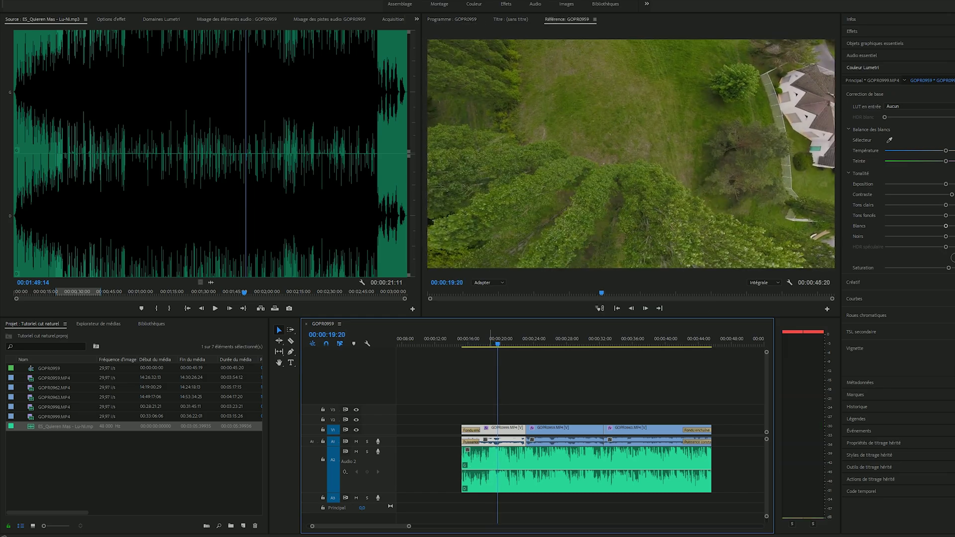
key(Left)
key(Left)
key(Left)
key(Left)
key(Left)
key(Left)
key(Left)
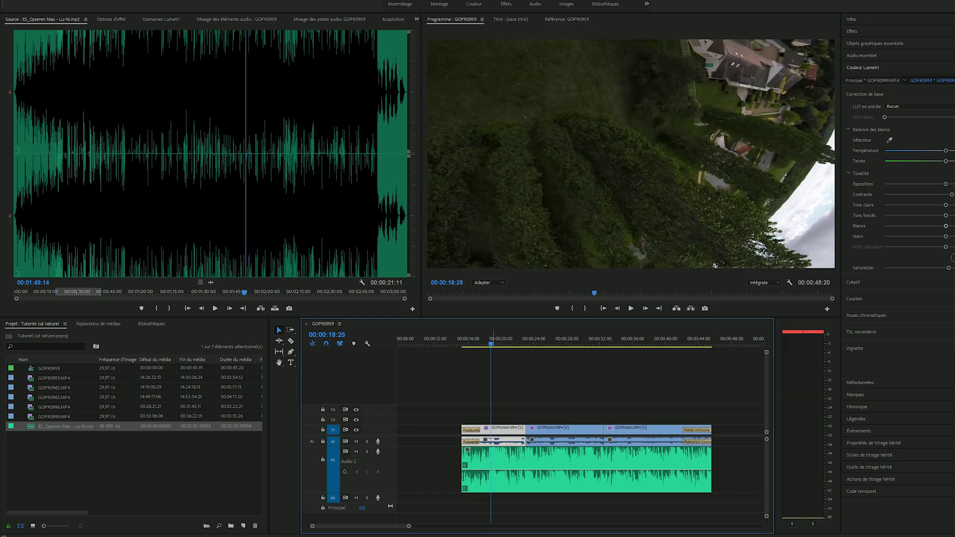
key(space)
key(space)
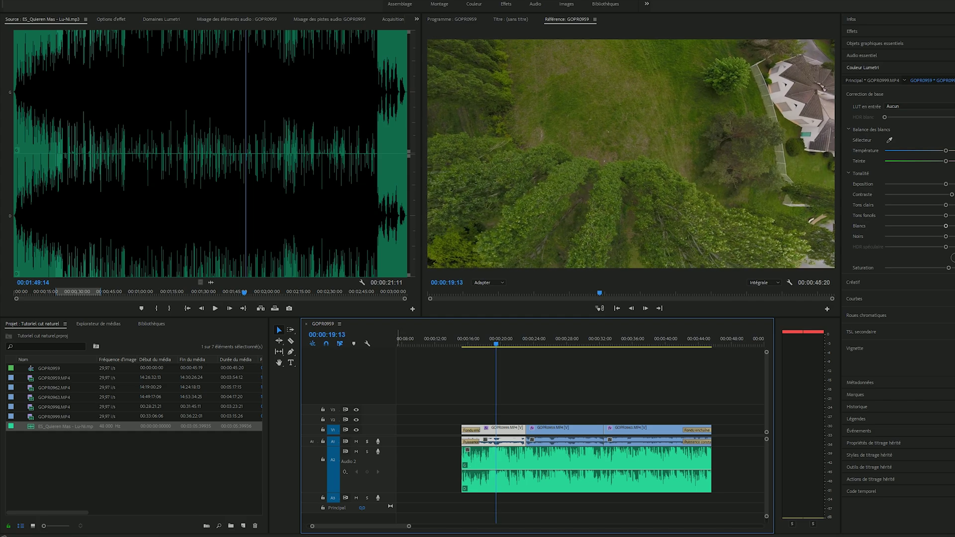
- Mute audio track A1 and replay the music from 00:00:18:18 to locate the beat at 00:00:19:10
click(356, 441)
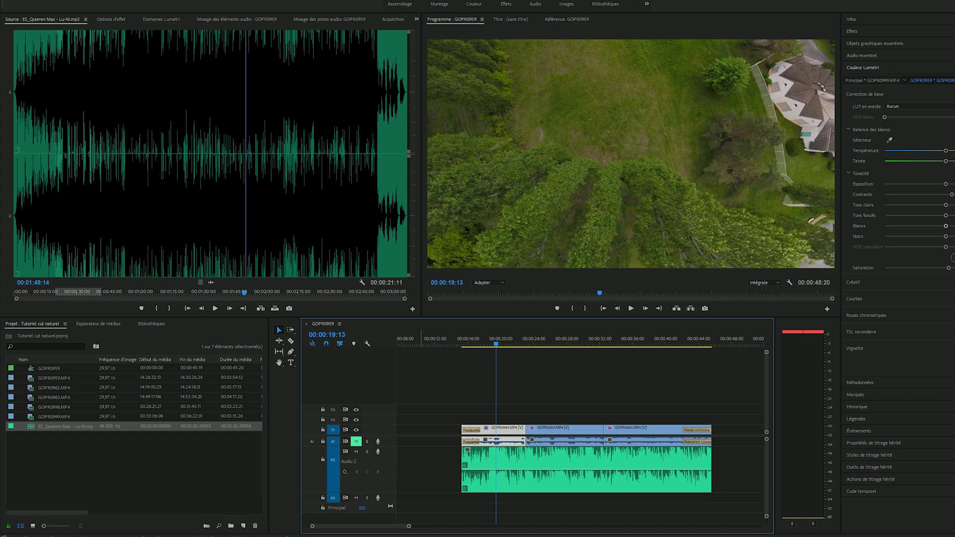
key(space)
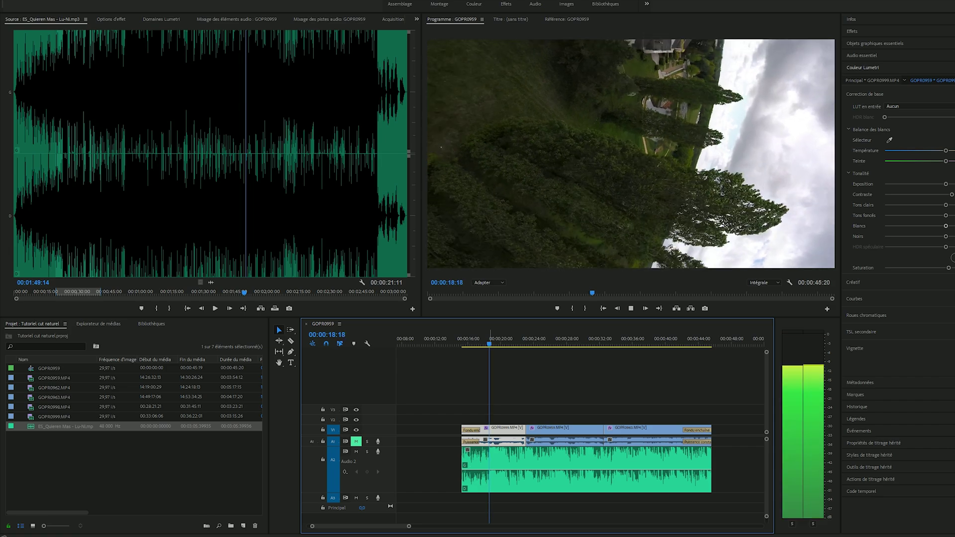
key(space)
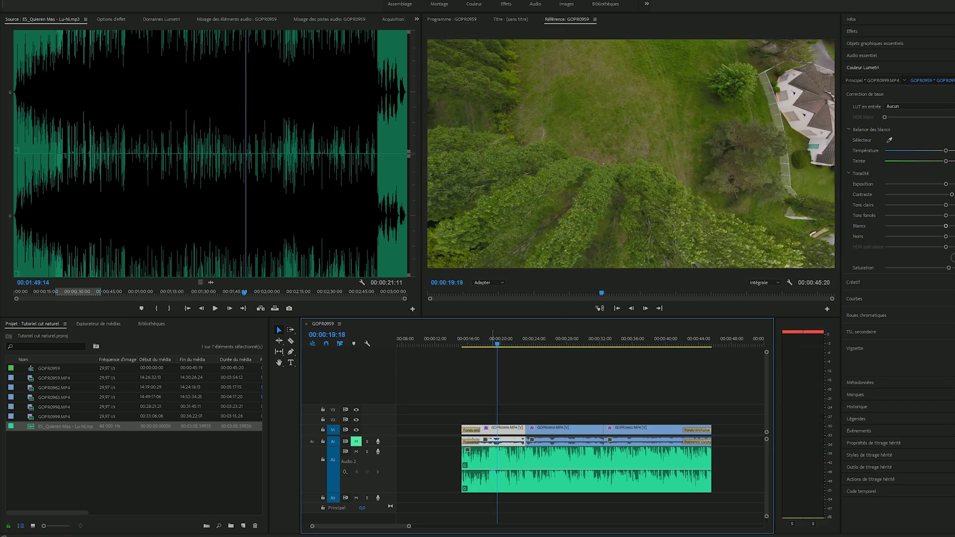
key(space)
key(space)
click(489, 343)
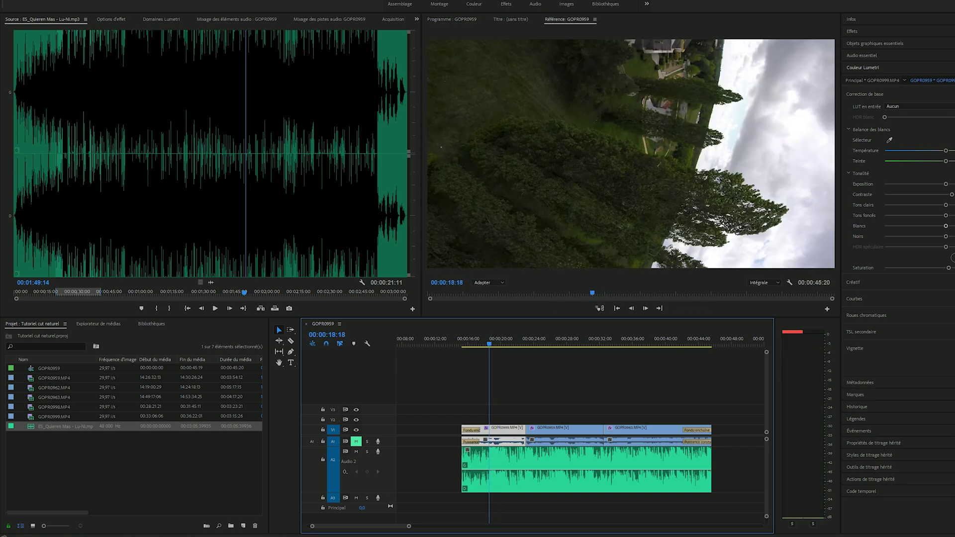
key(space)
key(space)
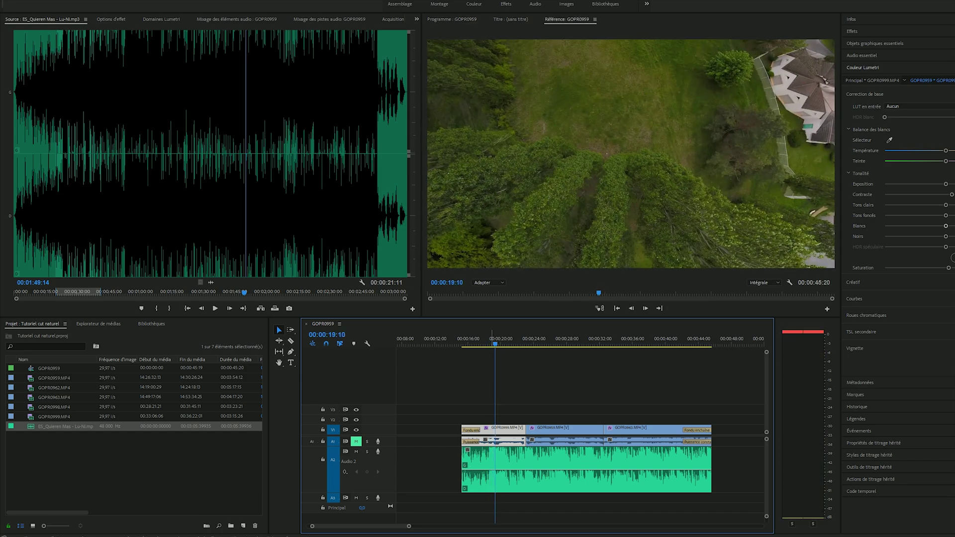
- Split the music at 00:00:19:10 and shift both parts so the split lines up with the next video cut
drag(507, 472, 508, 476)
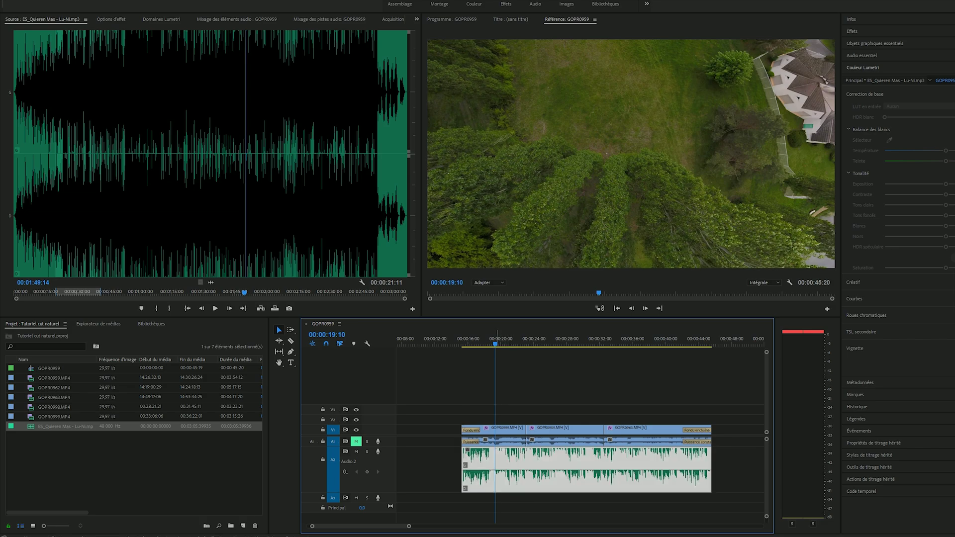
key(c)
click(495, 455)
key(v)
mouse_move(511, 473)
mouse_down()
mouse_move(539, 473)
mouse_move(484, 472)
mouse_move(515, 472)
mouse_up()
click(518, 499)
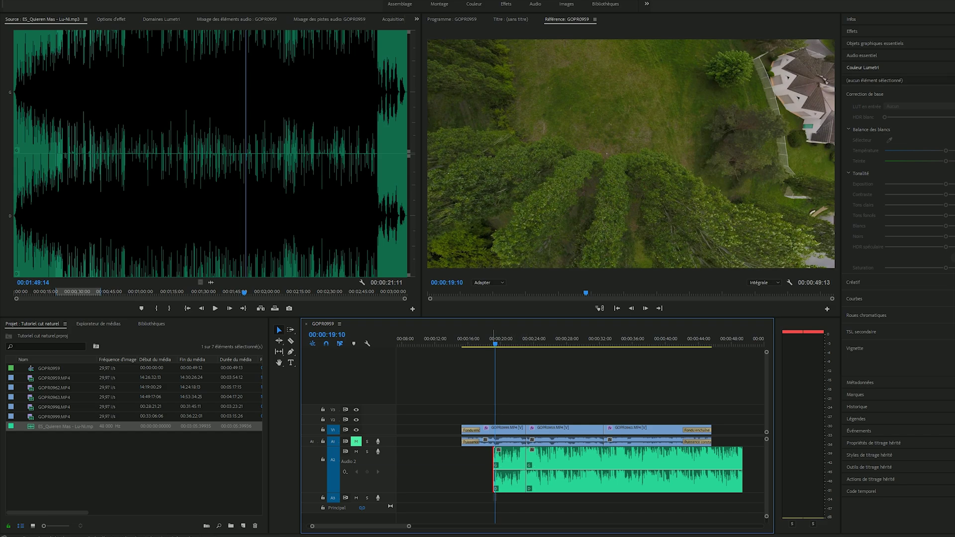
- Extend the music's start back to the beginning of the video with a constant power fade-in and play the opening
drag(494, 470, 462, 471)
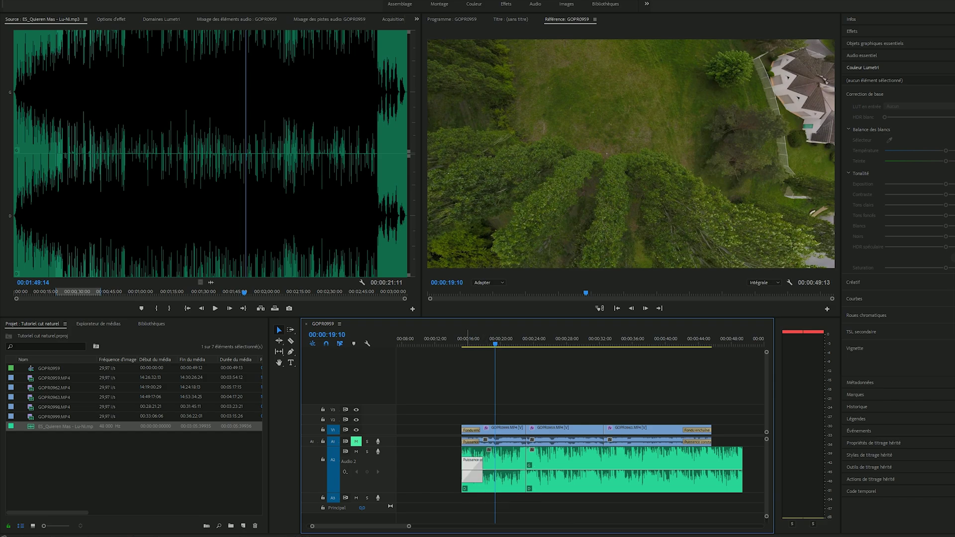
click(467, 338)
key(space)
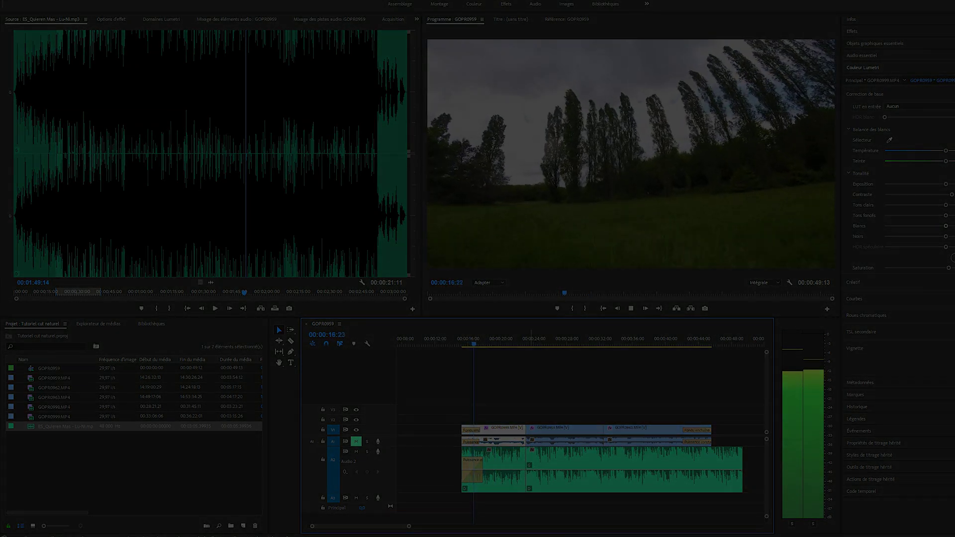